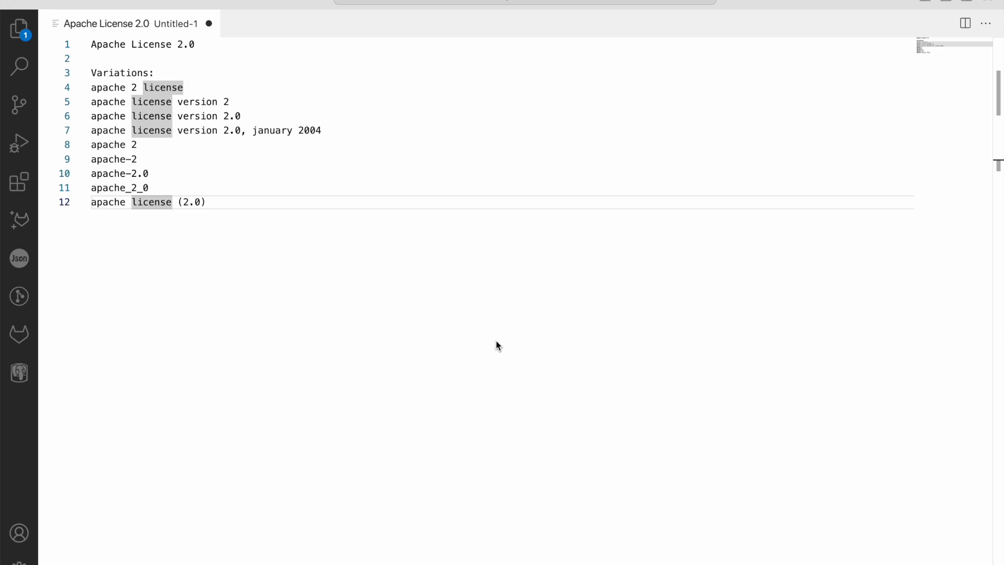
Review the Apache License 2.0 name and the list of its spelling variations.
{"action": "left_click", "coordinate": [495, 340]}
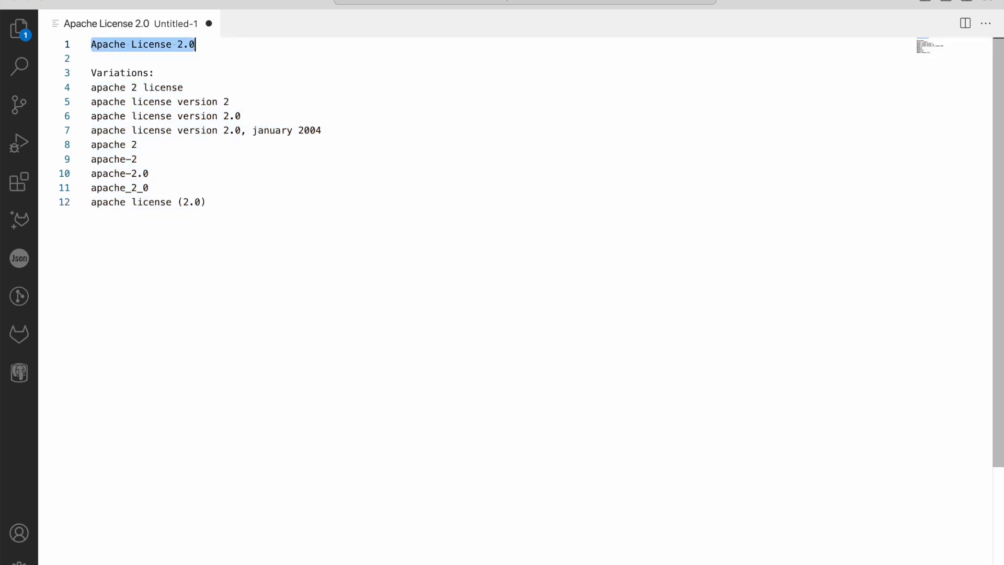
{"action": "key", "text": "Down"}
{"action": "key", "text": "Down"}
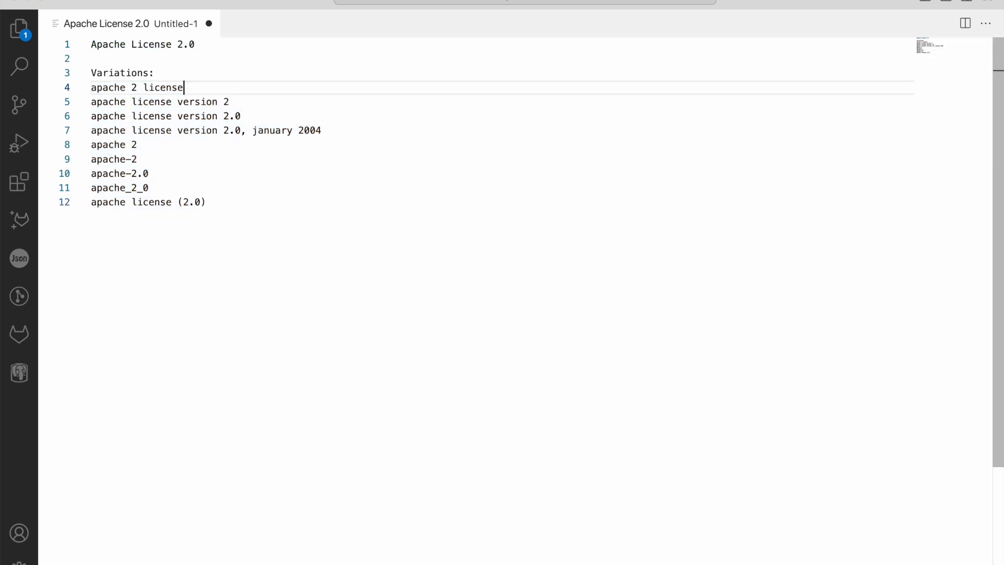
{"action": "key", "text": "Right"}
{"action": "key", "text": "super+shift+Down"}
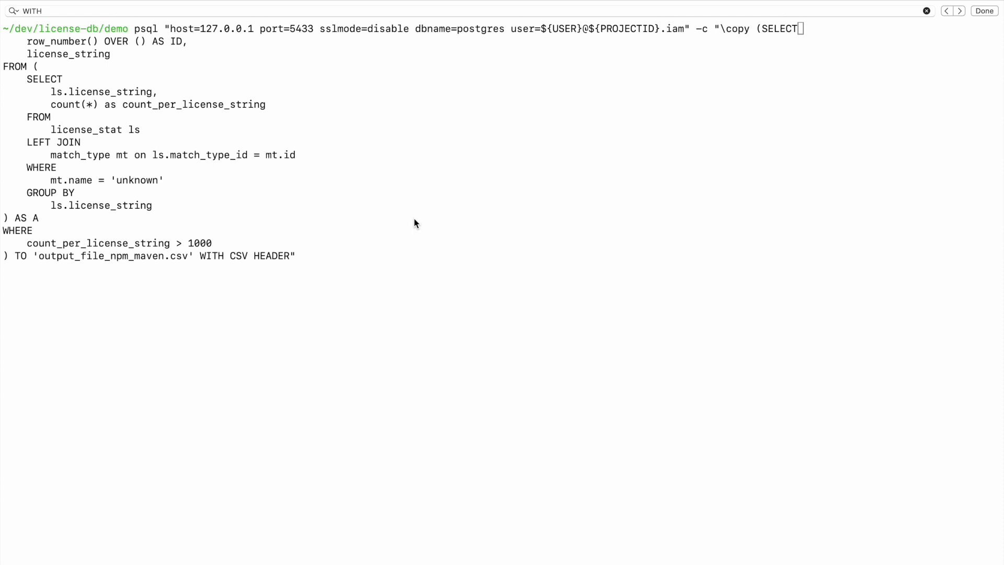
Examine the export query's license_stat and match_type tables, the 'unknown' filter, the grouping by license_string and the count condition.
{"action": "double_click", "coordinate": [90, 129]}
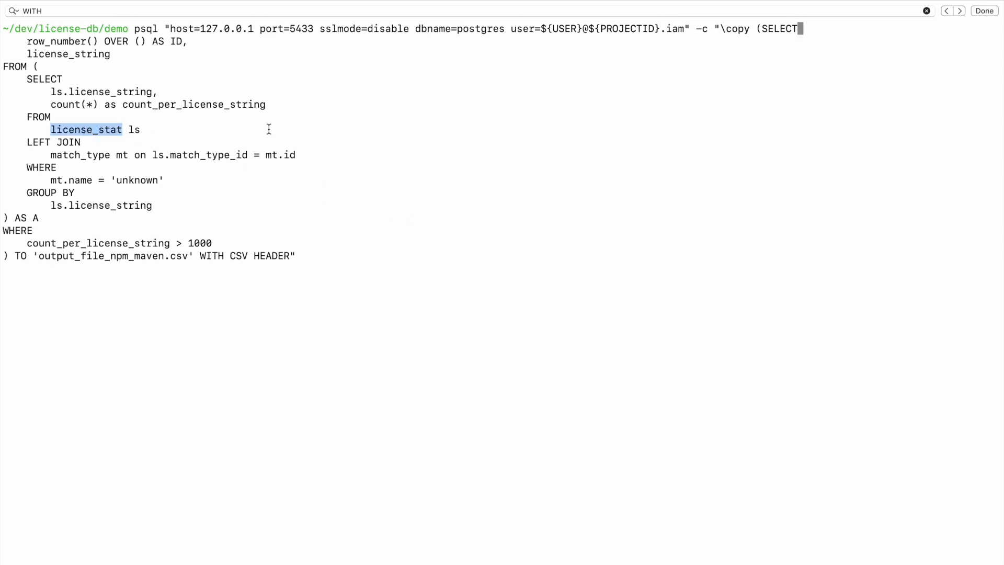
{"action": "double_click", "coordinate": [77, 156]}
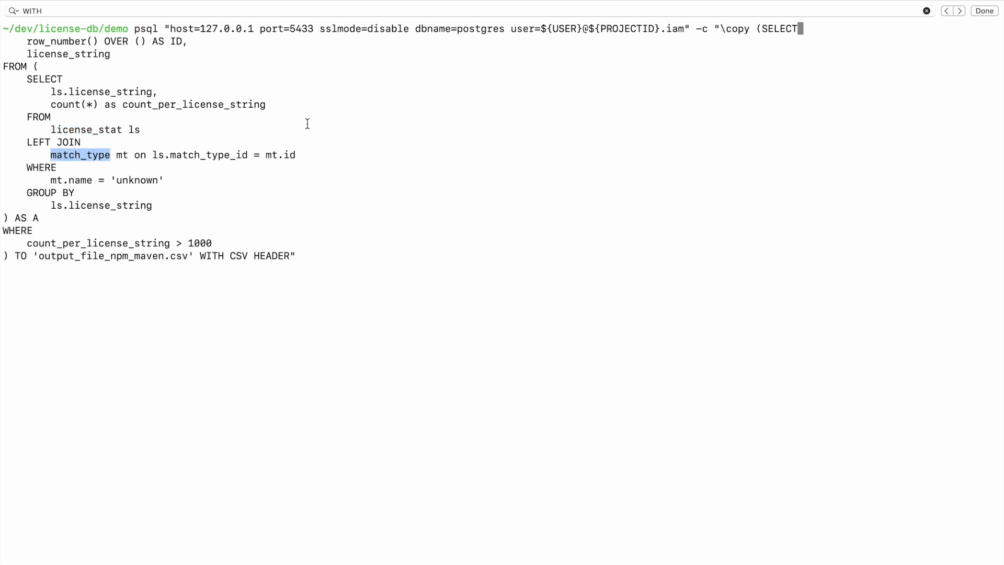
{"action": "double_click", "coordinate": [137, 180]}
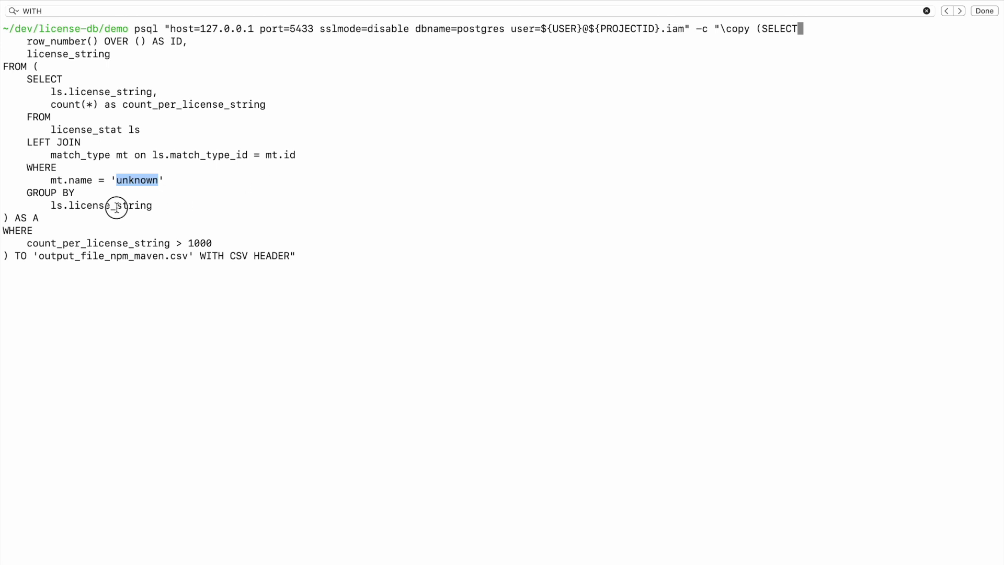
{"action": "double_click", "coordinate": [118, 207]}
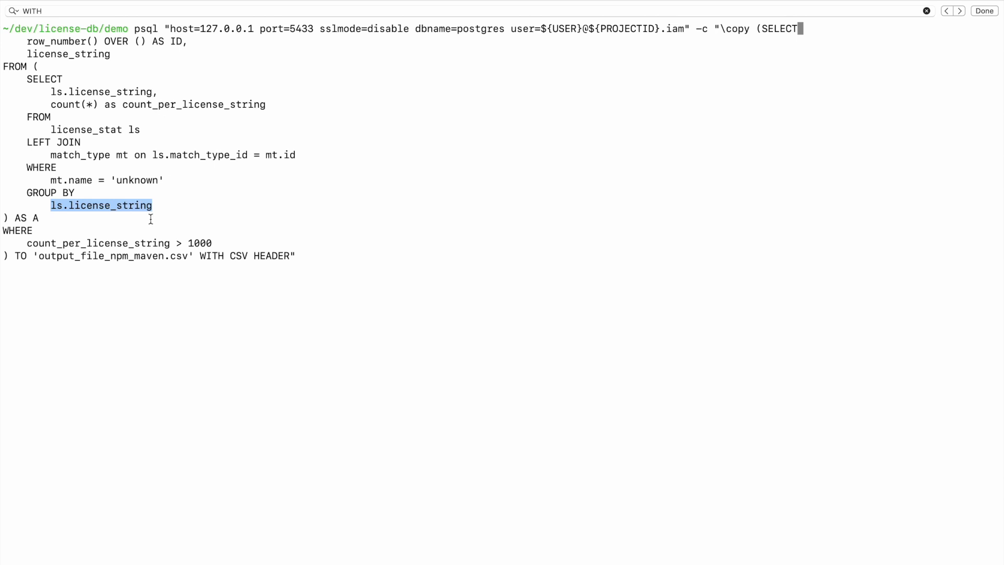
{"action": "double_click", "coordinate": [96, 244]}
{"action": "left_click", "coordinate": [96, 244]}
{"action": "triple_click", "coordinate": [96, 245]}
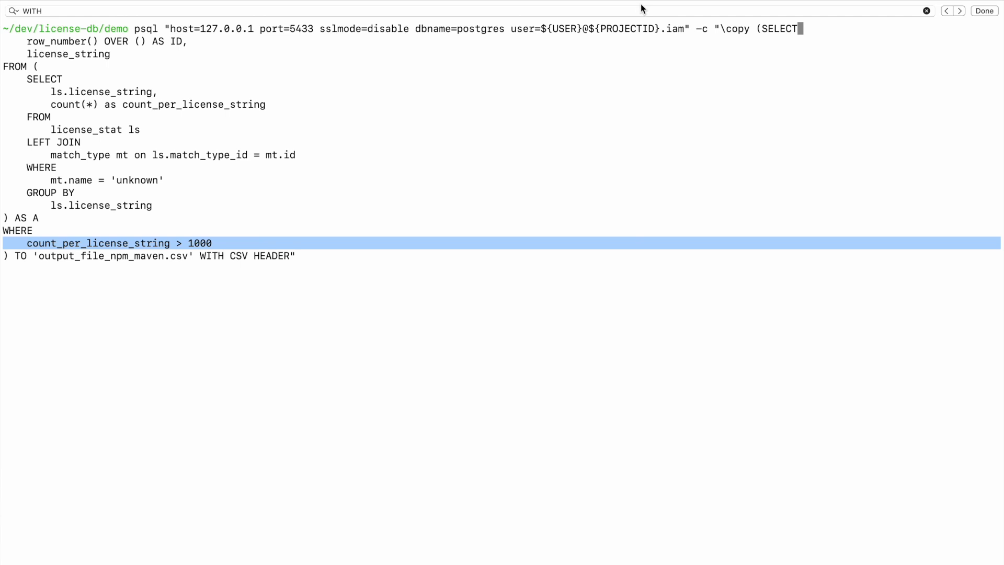
Run the psql copy query that exports unknown license strings to output_file_npm_maven.csv, and list the demo folder.
{"action": "key", "text": "Return"}
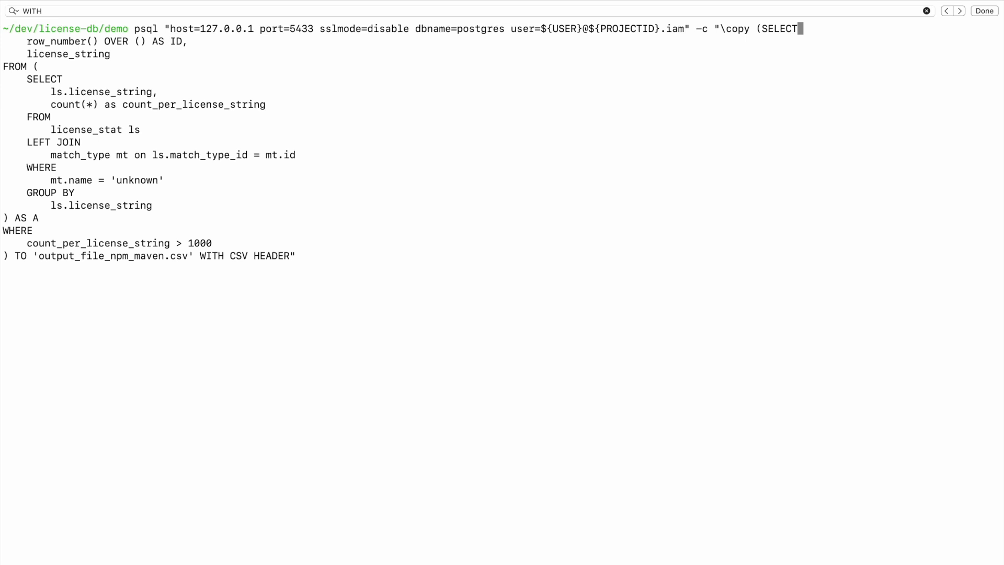
{"action": "key", "text": "Return"}
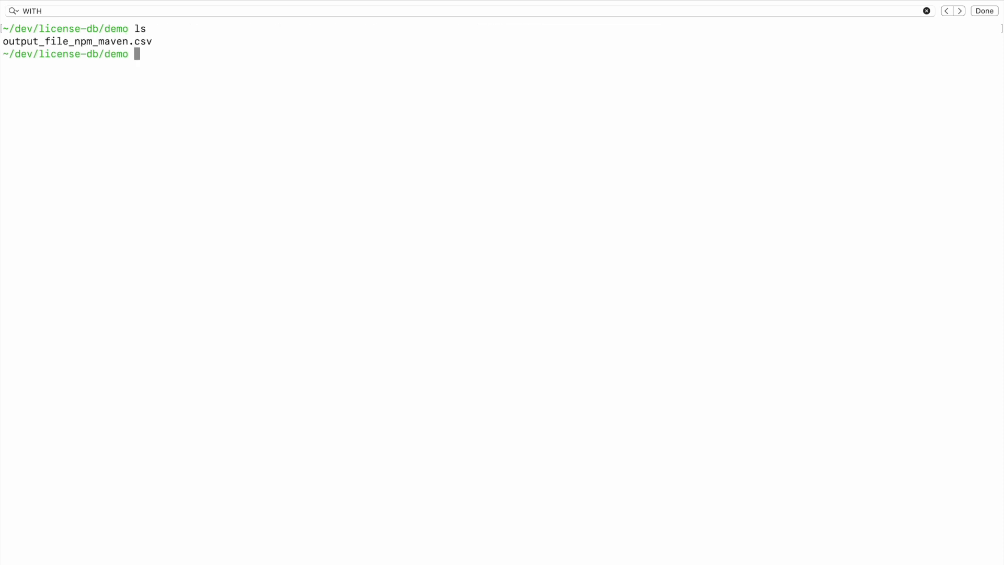
Print output_file_npm_maven.csv in the terminal and examine its id and license_string columns.
{"action": "type", "text": "cat out"}
{"action": "key", "text": "Tab"}
{"action": "key", "text": "Return"}
{"action": "scroll", "coordinate": [509, 407], "scroll_direction": "up", "scroll_amount": 10}
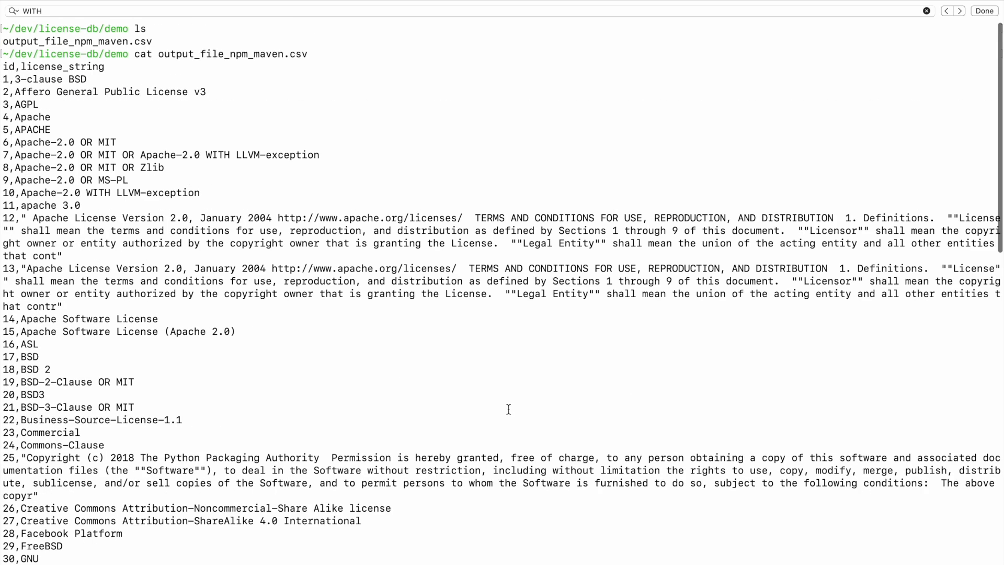
{"action": "double_click", "coordinate": [8, 67]}
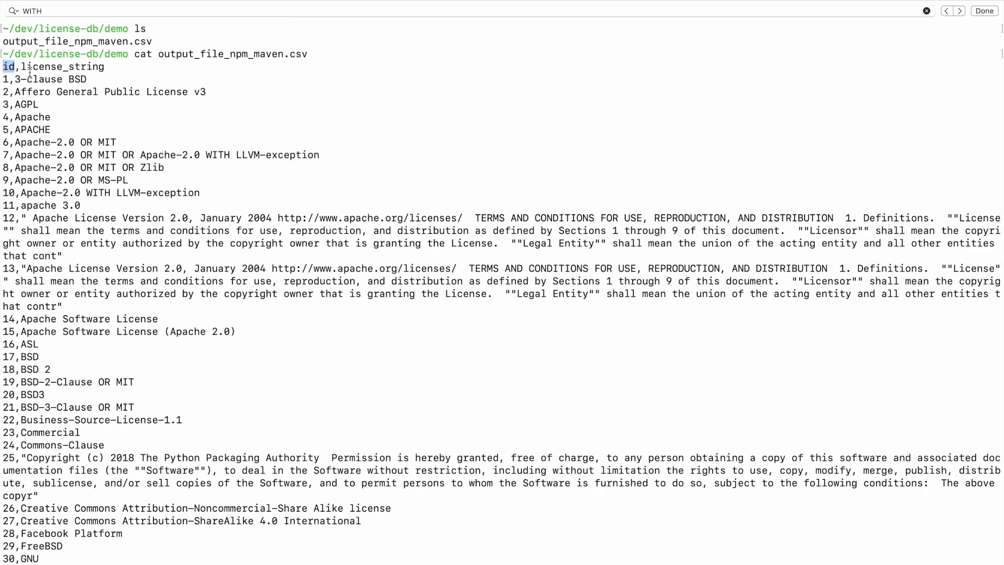
{"action": "double_click", "coordinate": [78, 66]}
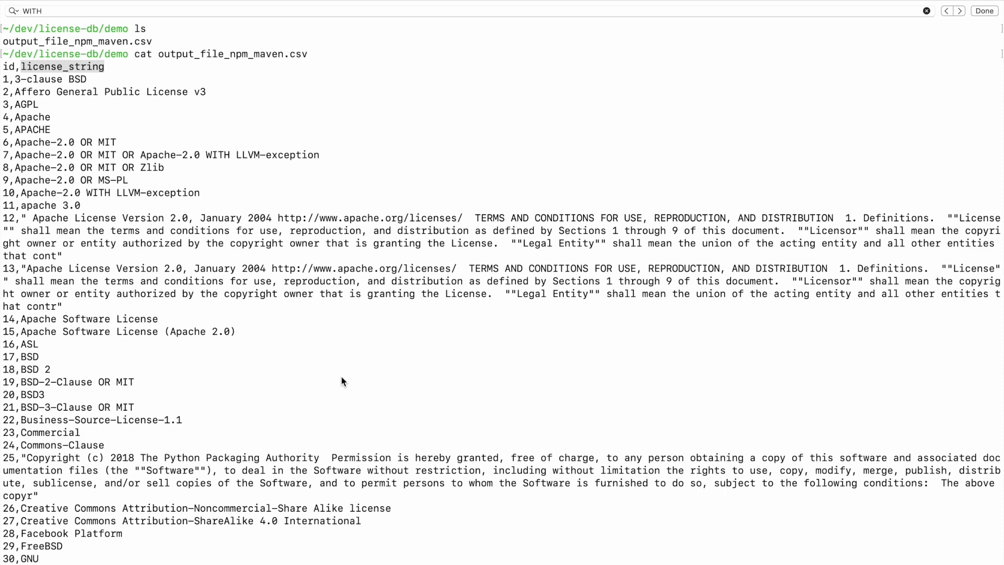
Switch to Visual Studio Code and create a new untitled text file.
{"action": "key", "text": "super+Tab"}
{"action": "key", "text": "super+Tab"}
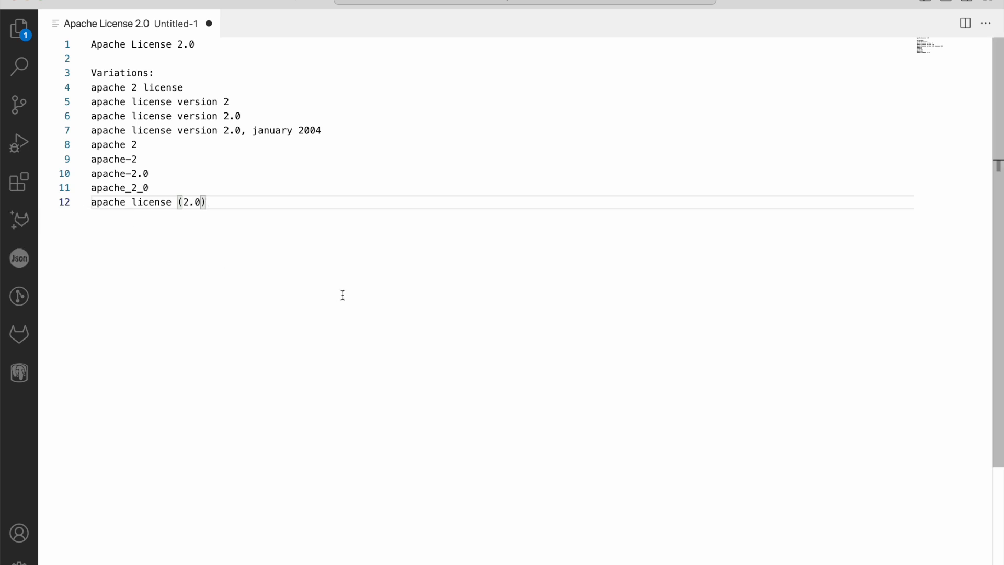
{"action": "key", "text": "super+n"}
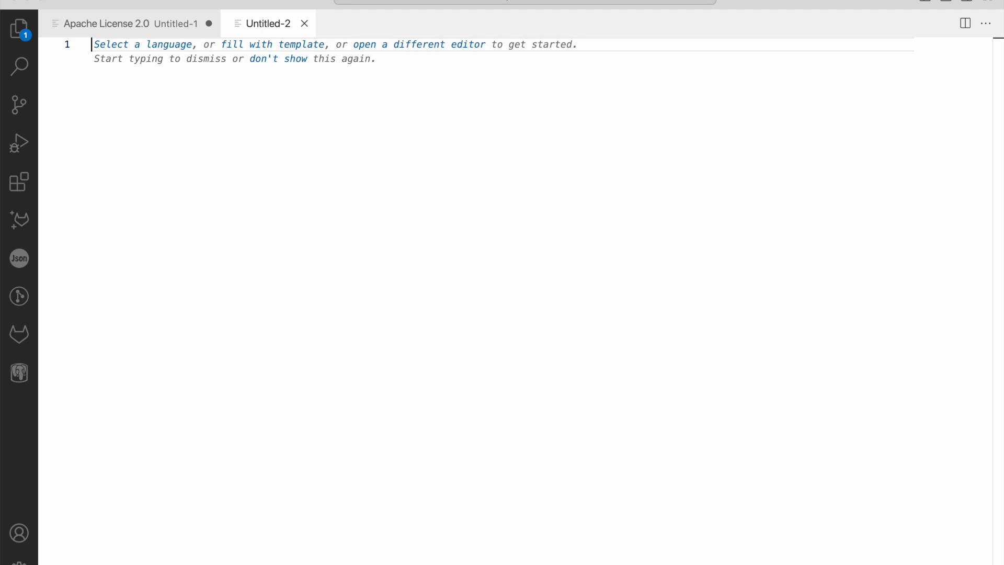
Paste the prepared license_table description and its id, identifier and full_name rows into the new file.
{"action": "key", "text": "super+Tab"}
{"action": "key", "text": "super+Tab"}
{"action": "key", "text": "super+Tab"}
{"action": "key", "text": "super+Tab"}
{"action": "key", "text": "super+Tab"}
{"action": "key", "text": "Escape"}
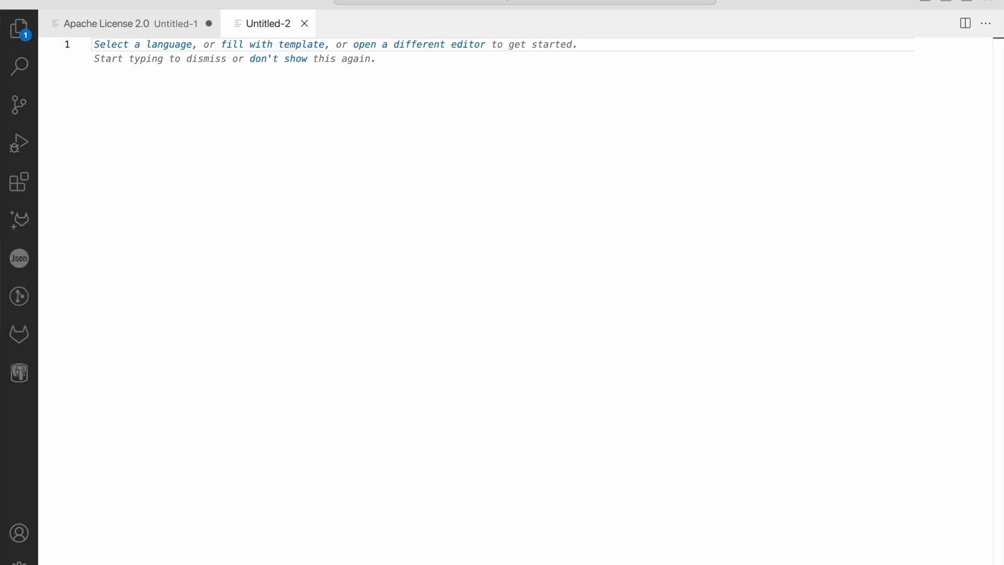
{"action": "key", "text": "super+v"}
{"action": "key", "text": "super+Up"}
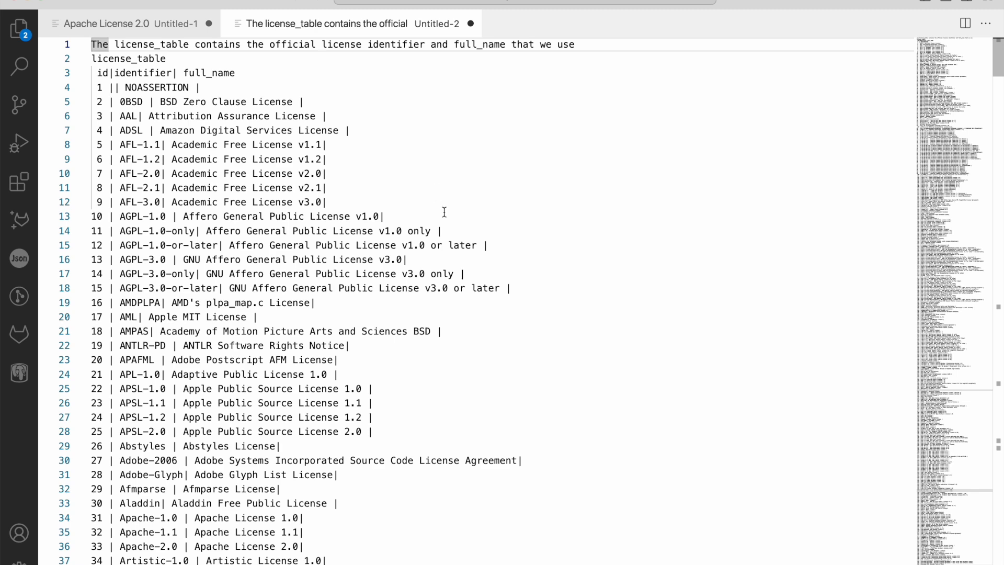
Examine the license_table's id, identifier and full_name columns and the introductory sentence above them.
{"action": "double_click", "coordinate": [99, 87]}
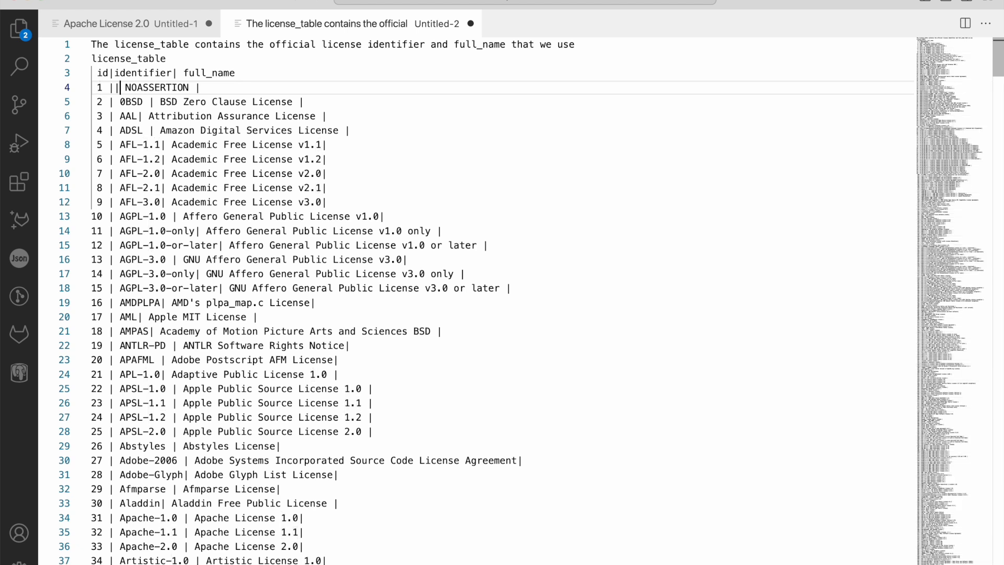
{"action": "double_click", "coordinate": [144, 73]}
{"action": "left_click", "coordinate": [241, 73]}
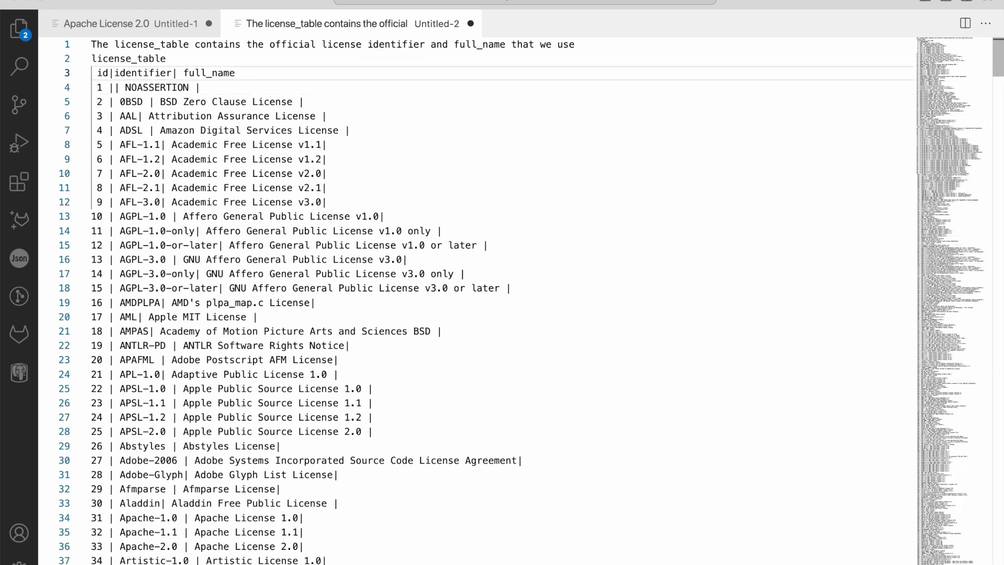
{"action": "double_click", "coordinate": [217, 44]}
{"action": "triple_click", "coordinate": [217, 44]}
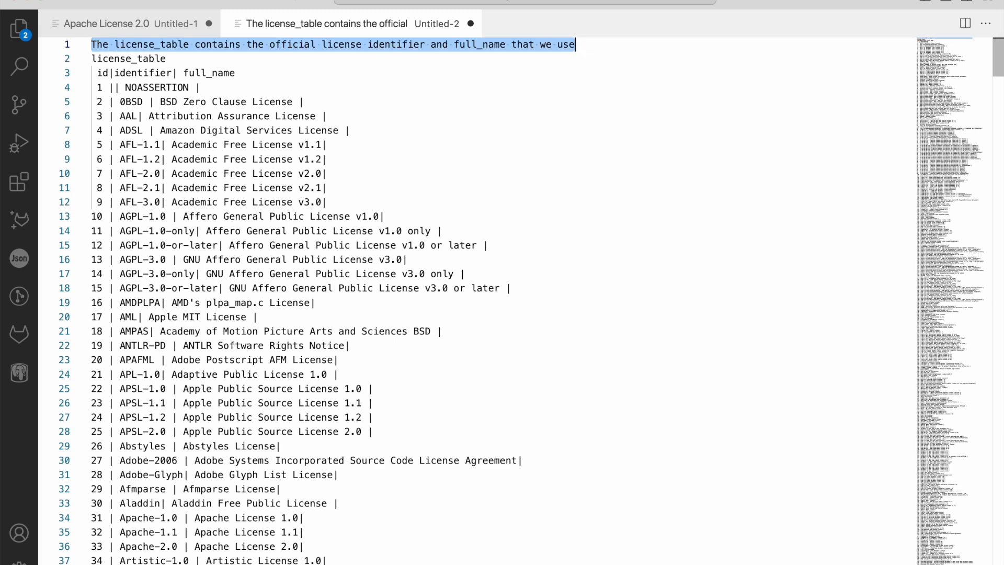
{"action": "key", "text": "shift+End"}
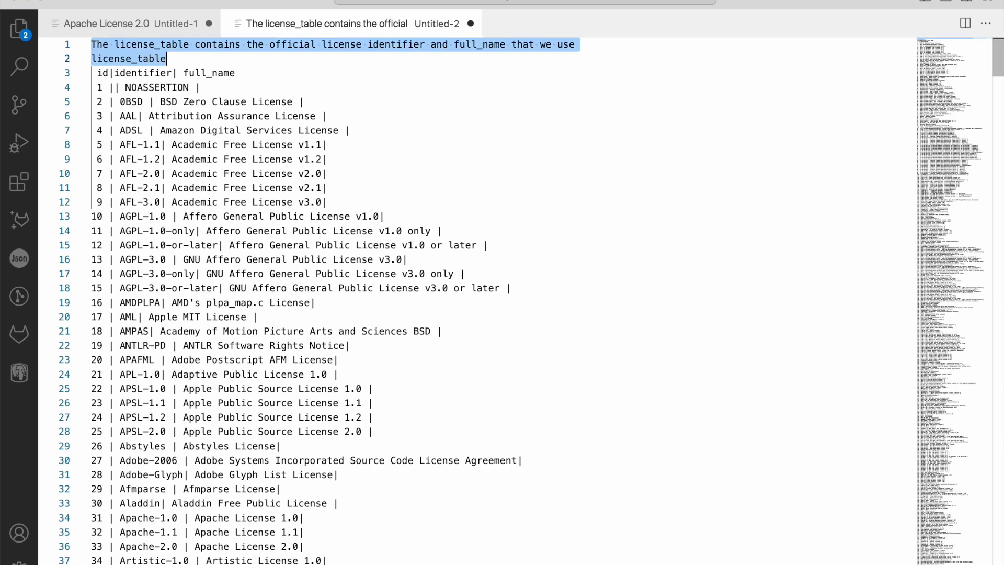
Paste the description and heading of the unmatched_license_table at the end of the prompt file.
{"action": "key", "text": "super+Down"}
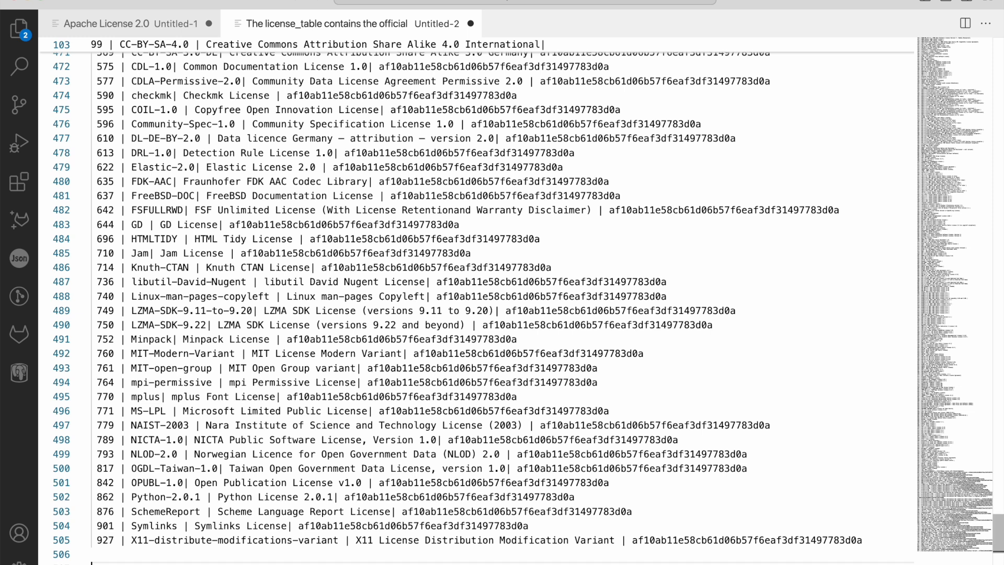
{"action": "key", "text": "super+v"}
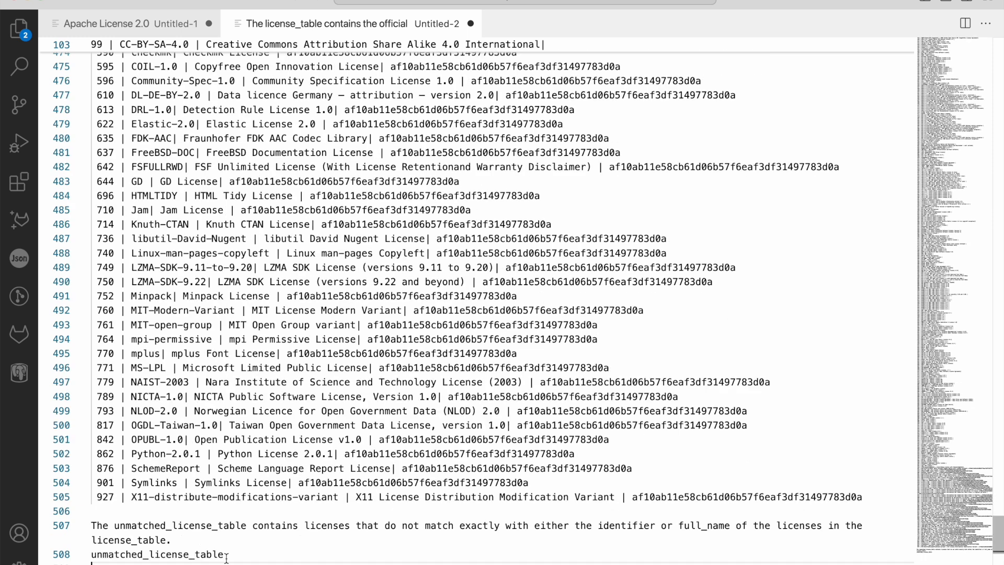
{"action": "left_click_drag", "start_coordinate": [92, 525], "coordinate": [226, 556]}
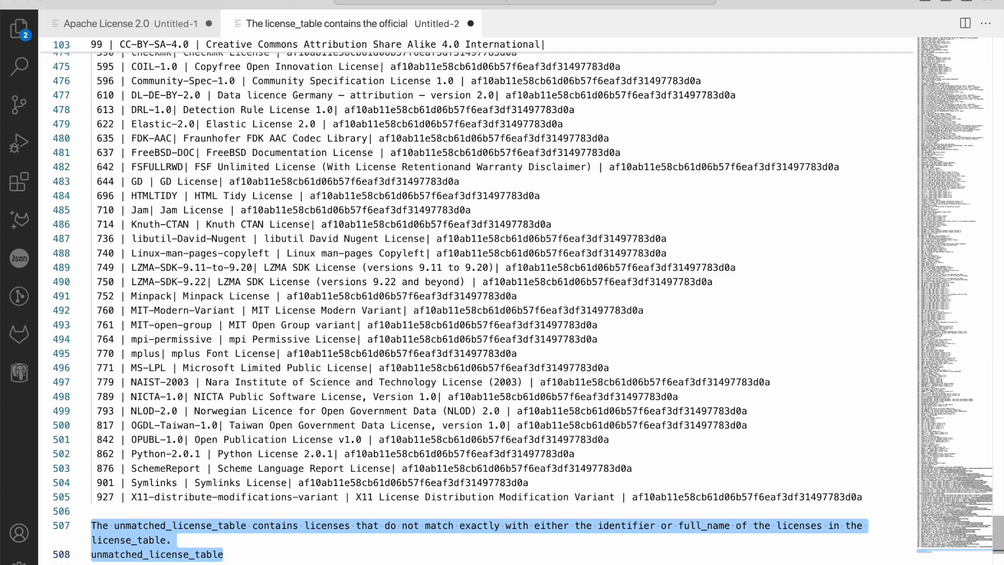
{"action": "key", "text": "super+Tab"}
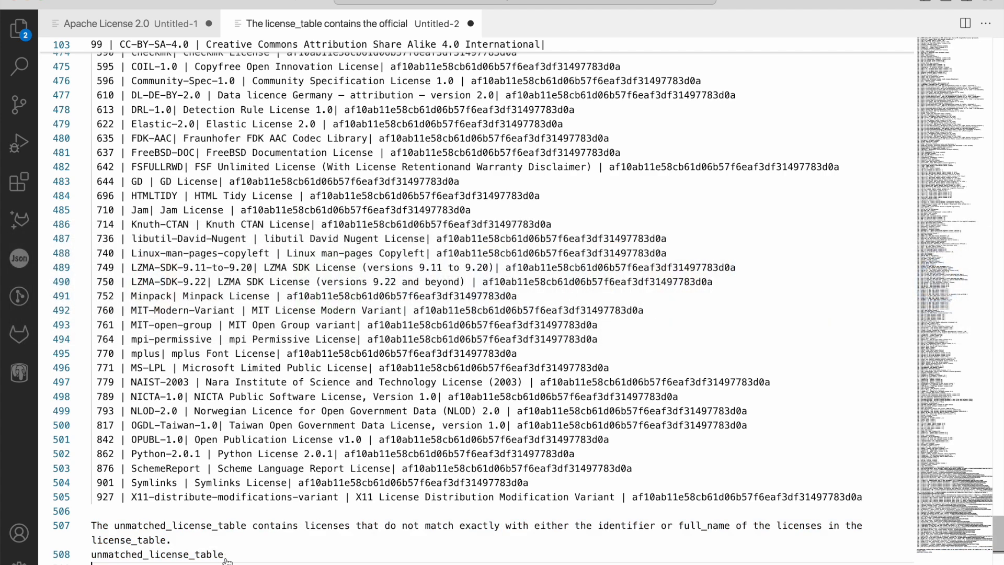
Open output_file_npm_maven.csv from the demo folder in the editor.
{"action": "key", "text": "super+b"}
{"action": "double_click", "coordinate": [170, 65]}
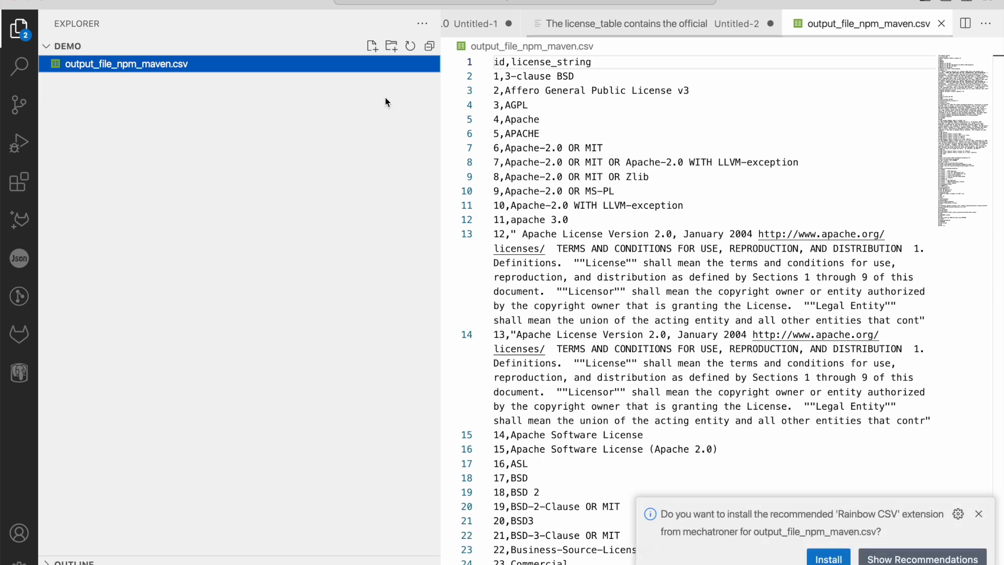
{"action": "key", "text": "super+b"}
Copy all rows below the header of output_file_npm_maven.csv and paste them under the unmatched_license_table heading.
{"action": "left_click", "coordinate": [415, 120]}
{"action": "key", "text": "super+Up"}
{"action": "key", "text": "Down"}
{"action": "key", "text": "super+shift+Down"}
{"action": "key", "text": "super+c"}
{"action": "key", "text": "ctrl+Tab"}
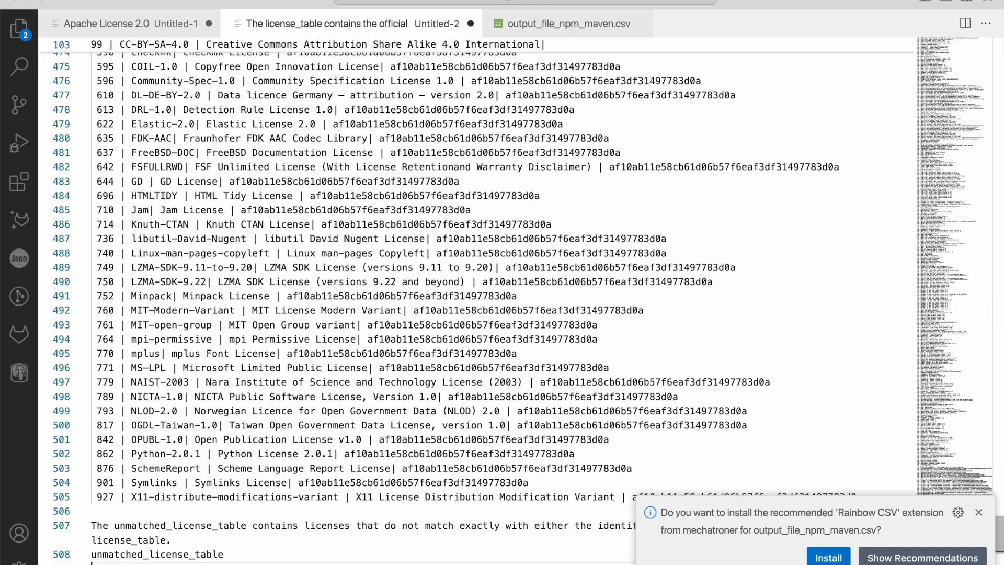
{"action": "key", "text": "super+v"}
{"action": "scroll", "coordinate": [562, 159], "scroll_direction": "up", "scroll_amount": 15}
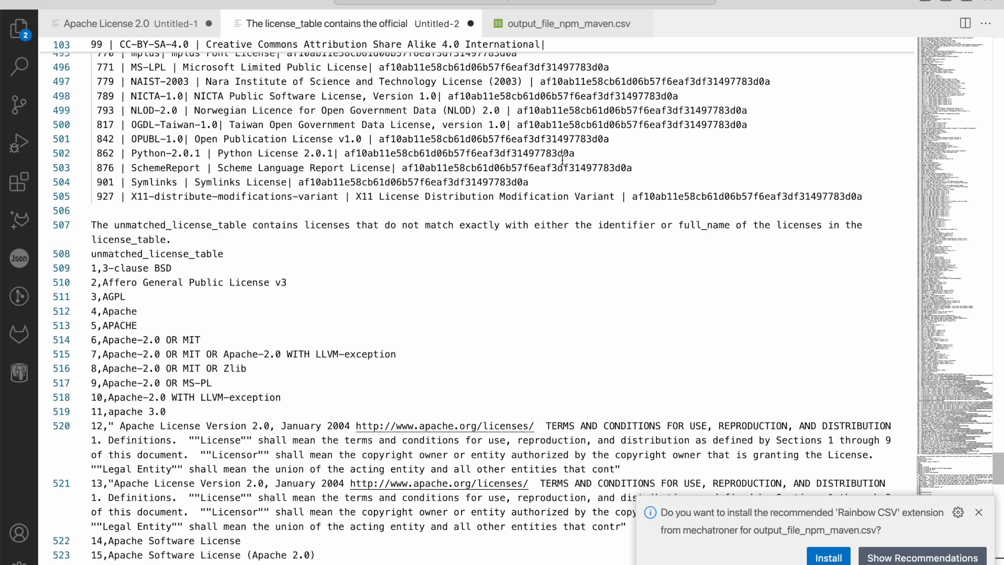
Copy the CSV header id,license_string and insert it on a new line directly below the unmatched_license_table heading.
{"action": "left_click", "coordinate": [591, 24]}
{"action": "key", "text": "super+Up"}
{"action": "key", "text": "shift+End"}
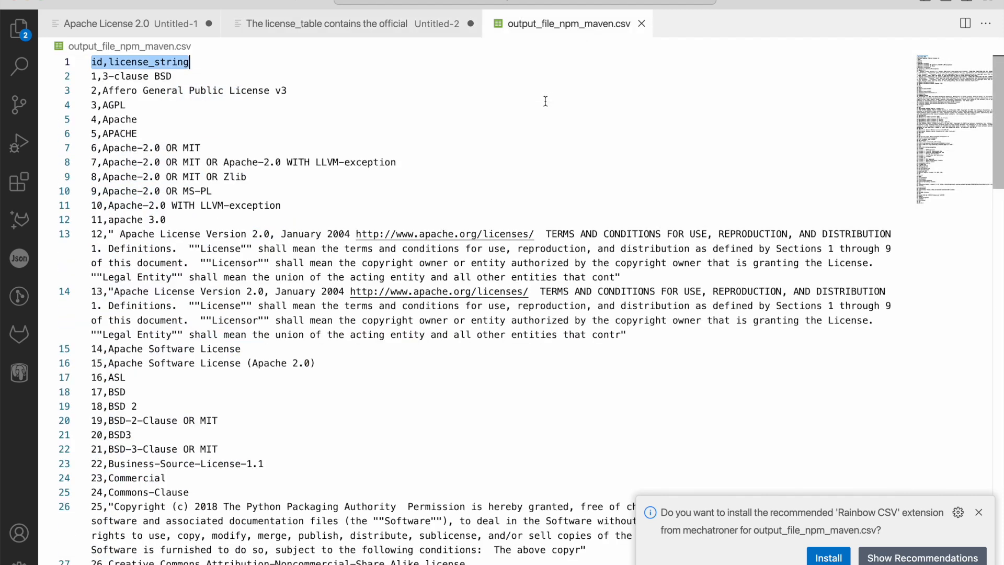
{"action": "key", "text": "ctrl+Tab"}
{"action": "left_click", "coordinate": [255, 254]}
{"action": "key", "text": "Return"}
{"action": "key", "text": "super+v"}
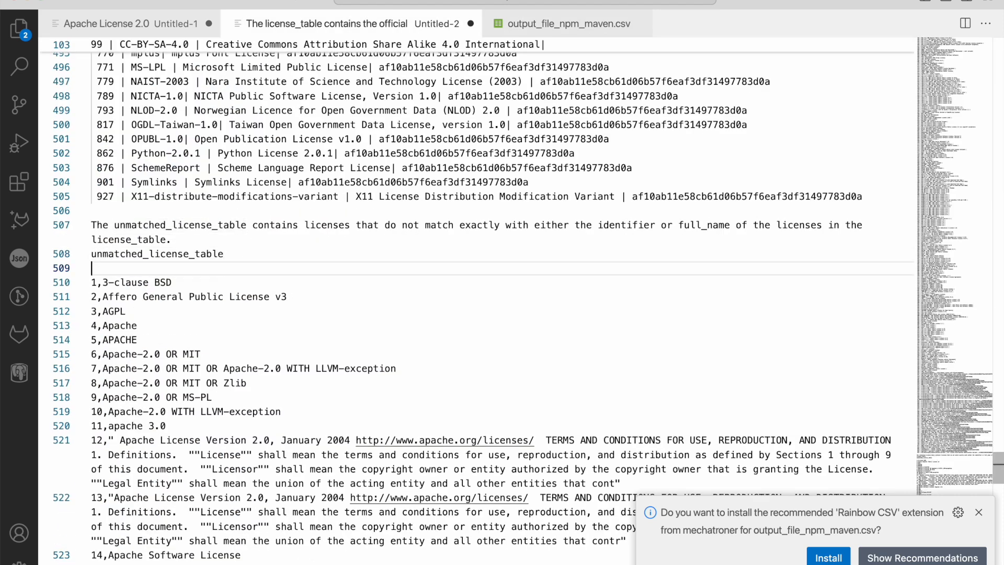
Paste the matching instructions with 0-10 confidence scoring, the Apache and AGPL3 examples and the CSV output format at the prompt's end.
{"action": "key", "text": "super+Down"}
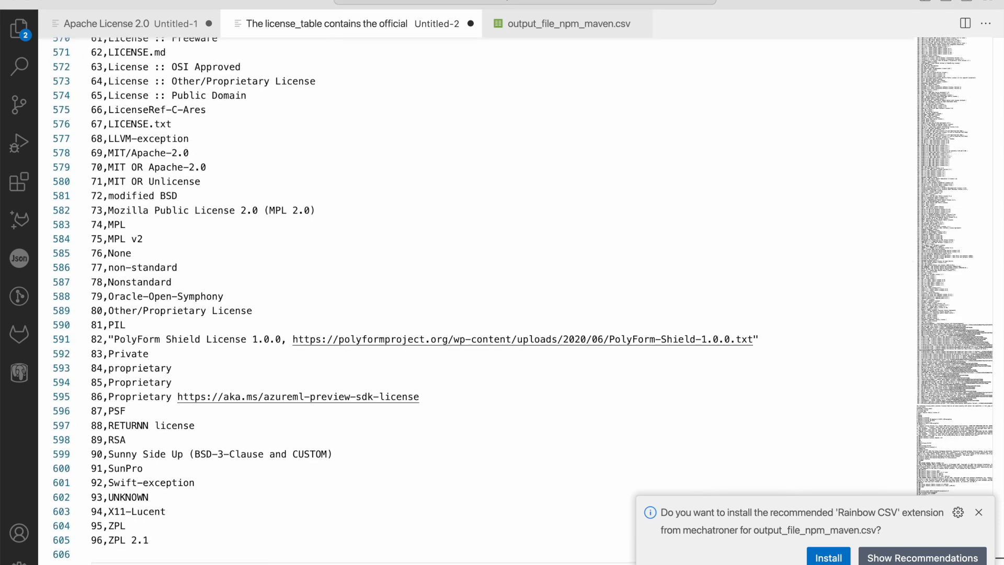
{"action": "left_click", "coordinate": [231, 558]}
{"action": "key", "text": "Down"}
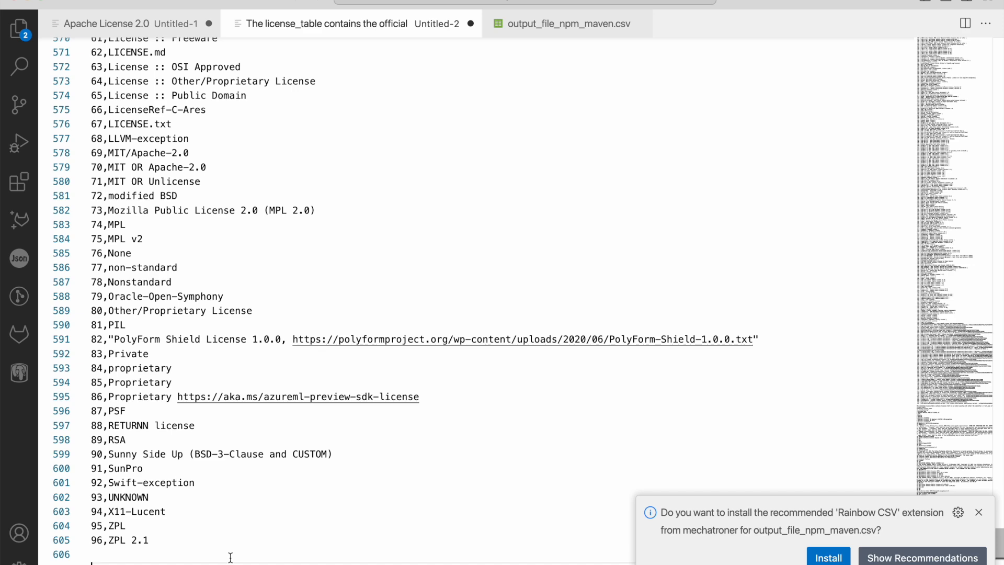
{"action": "key", "text": "super+v"}
{"action": "scroll", "coordinate": [493, 505], "scroll_direction": "down", "scroll_amount": 3}
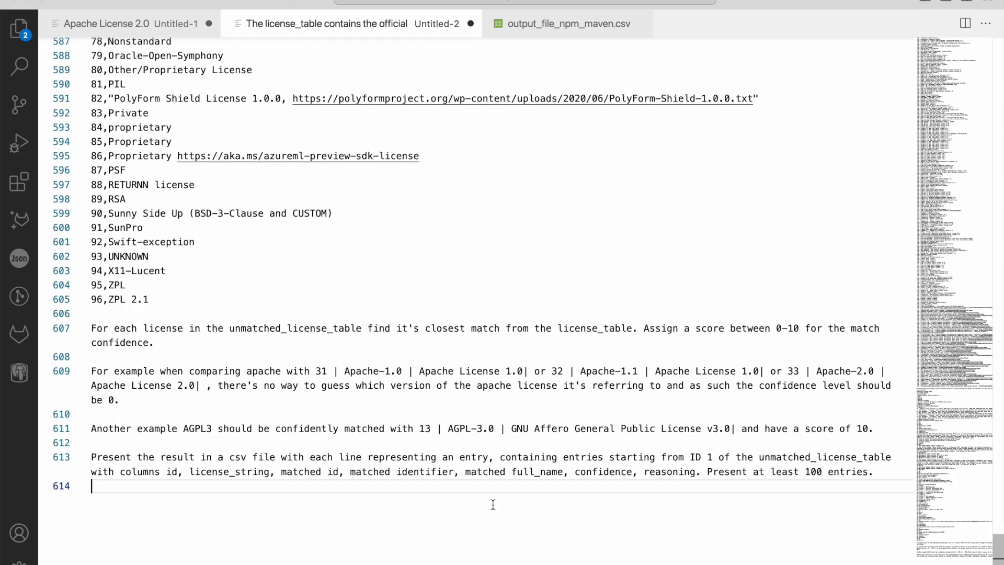
In the prompt's first example, wrap apache in backticks and set entry 32's full name to Apache License 1.1.
{"action": "left_click", "coordinate": [653, 347]}
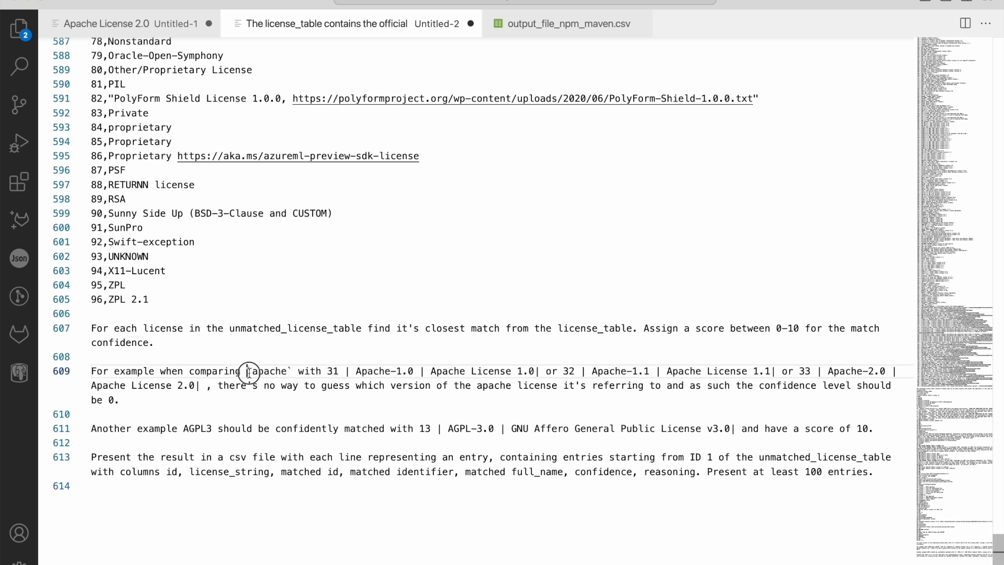
{"action": "left_click_drag", "start_coordinate": [248, 372], "coordinate": [291, 372]}
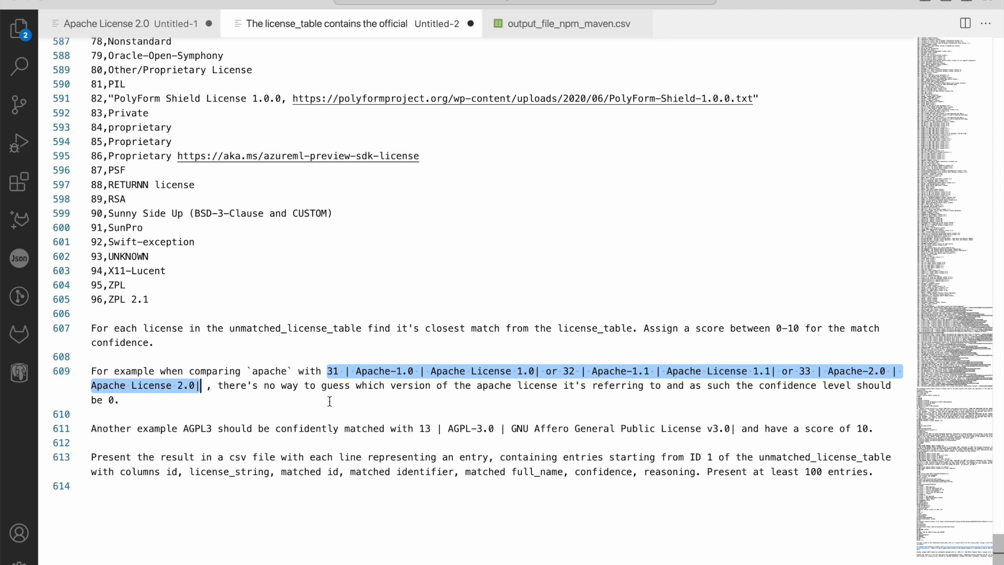
Review the Apache example's candidate identifiers and the confidence level it should receive.
{"action": "left_click_drag", "start_coordinate": [356, 371], "coordinate": [412, 371]}
{"action": "mouse_move", "coordinate": [640, 371]}
{"action": "left_mouse_down"}
{"action": "mouse_move", "coordinate": [709, 371]}
{"action": "mouse_move", "coordinate": [640, 370]}
{"action": "left_mouse_up"}
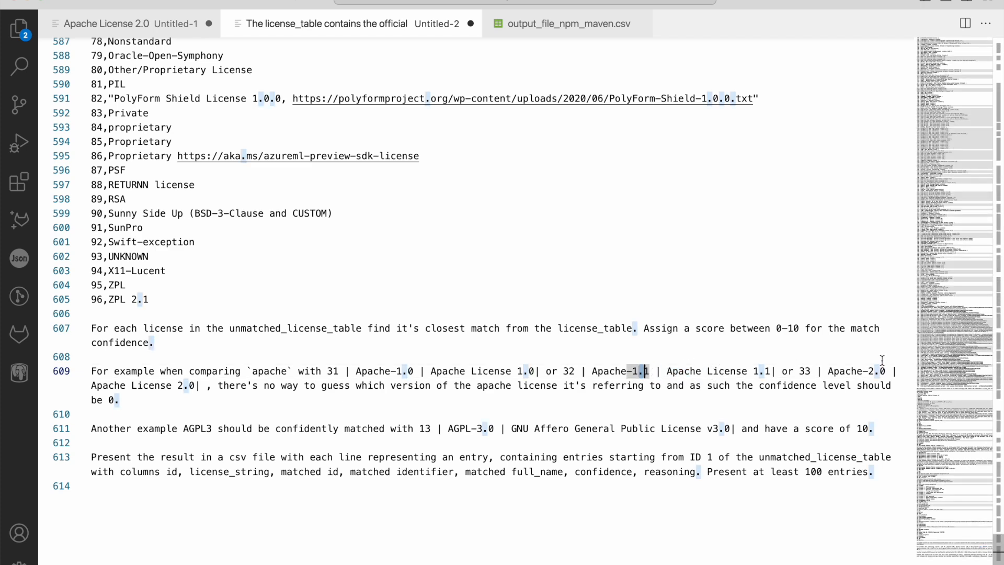
{"action": "left_click_drag", "start_coordinate": [828, 371], "coordinate": [886, 373]}
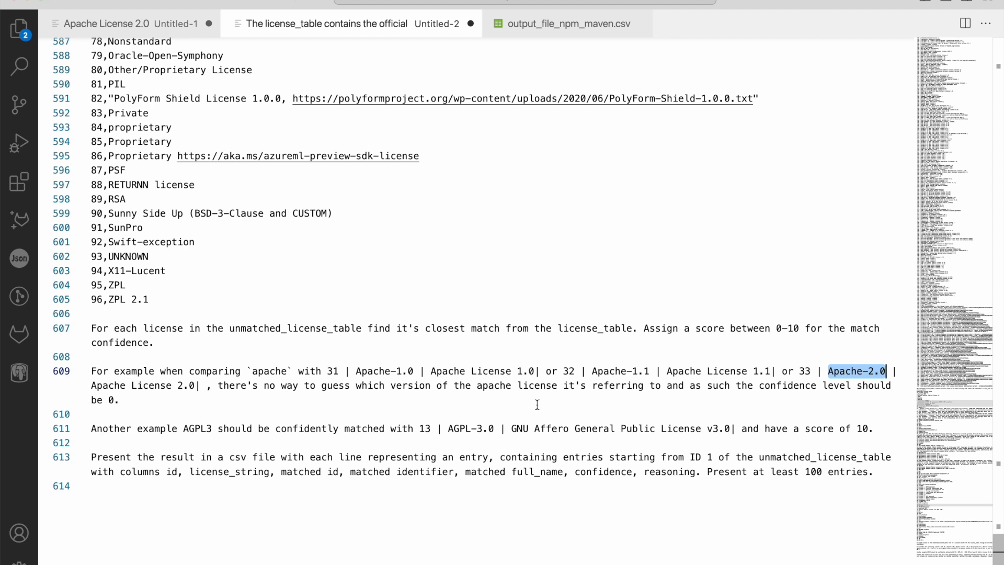
{"action": "double_click", "coordinate": [270, 371]}
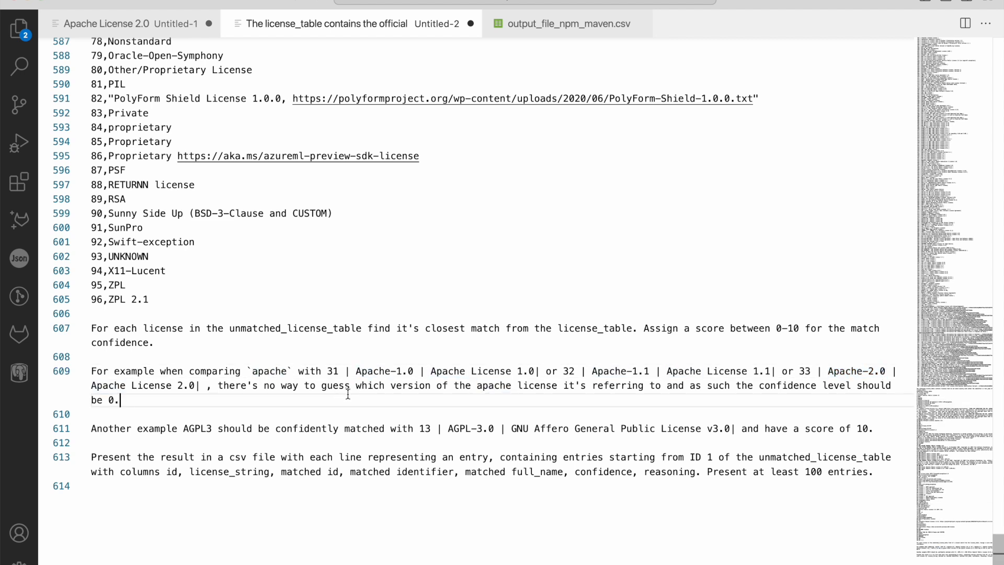
{"action": "left_click_drag", "start_coordinate": [121, 400], "coordinate": [47, 400]}
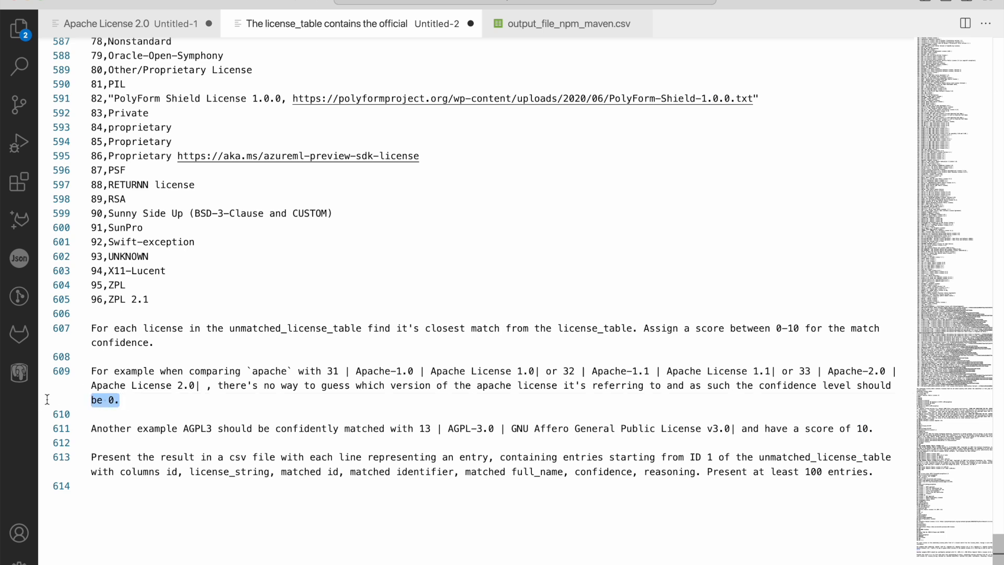
Wrap AGPL3 in backticks in the prompt's second example.
{"action": "left_click", "coordinate": [183, 430]}
{"action": "type", "text": "`"}
{"action": "key", "text": "alt+Right"}
{"action": "type", "text": "`"}
{"action": "key", "text": "Left"}
{"action": "key", "text": "alt+shift+Left"}
{"action": "key", "text": "Right"}
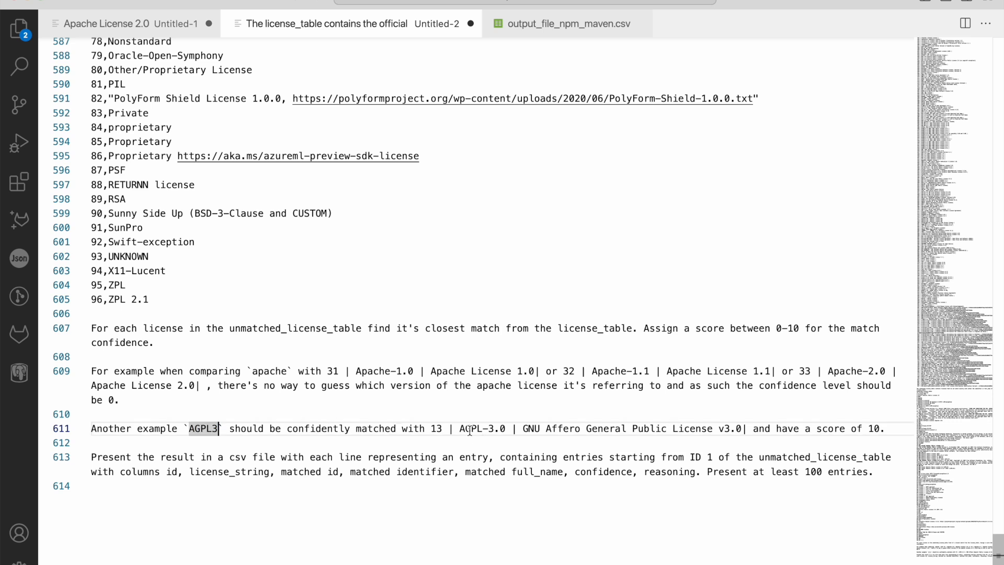
Review the AGPL-3.0 entry and the confidence score in the prompt's second example.
{"action": "left_click_drag", "start_coordinate": [459, 430], "coordinate": [512, 432]}
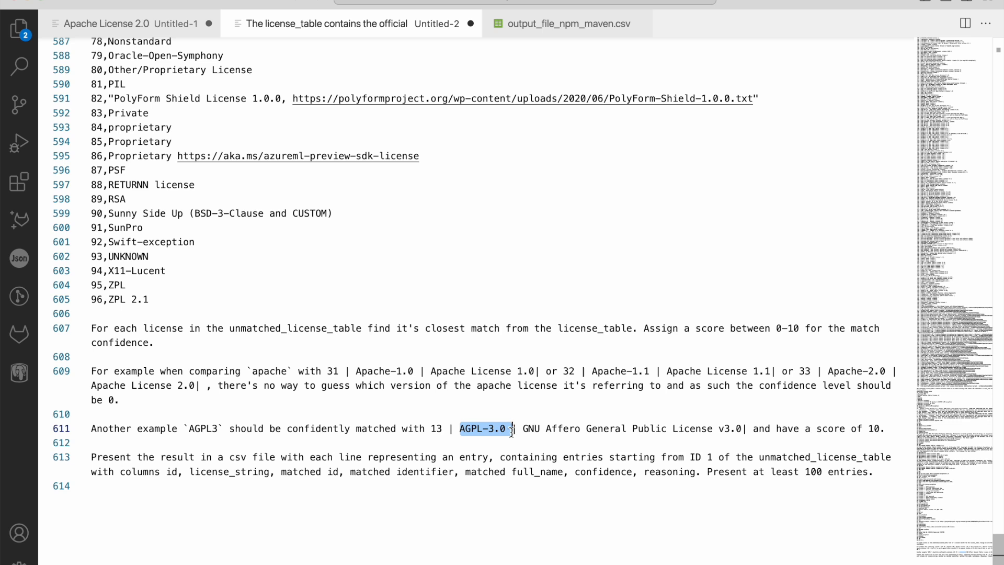
{"action": "left_click", "coordinate": [488, 429]}
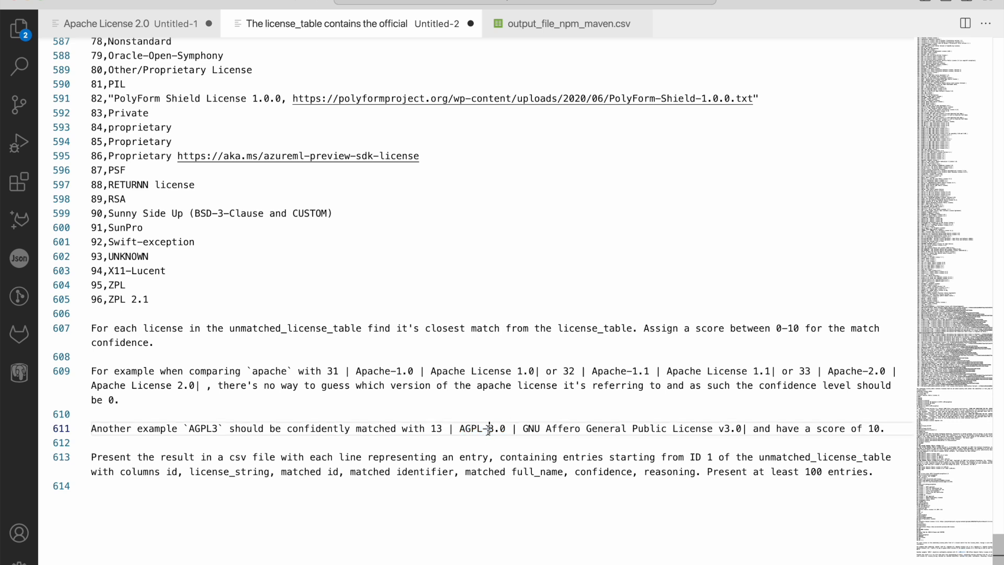
{"action": "key", "text": "shift+Left"}
{"action": "key", "text": "Right"}
{"action": "key", "text": "super+Right"}
{"action": "key", "text": "alt+shift+Left"}
{"action": "key", "text": "alt+shift+Left"}
{"action": "key", "text": "Right"}
{"action": "key", "text": "Right"}
{"action": "key", "text": "Right"}
{"action": "left_click", "coordinate": [123, 444]}
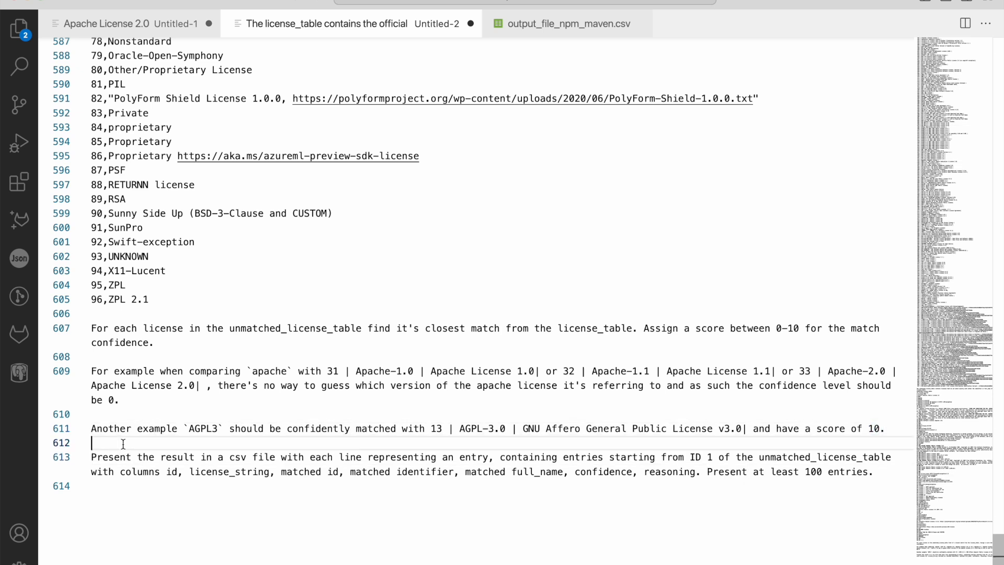
Check the starting ID in the CSV output instruction and the last row of the unmatched_license_table.
{"action": "left_click", "coordinate": [710, 471]}
{"action": "left_click", "coordinate": [678, 455]}
{"action": "key", "text": "alt+Right"}
{"action": "key", "text": "alt+Right"}
{"action": "key", "text": "alt+Right"}
{"action": "key", "text": "alt+shift+Left"}
{"action": "key", "text": "alt+shift+Left"}
{"action": "key", "text": "alt+shift+Left"}
{"action": "key", "text": "alt+shift+Left"}
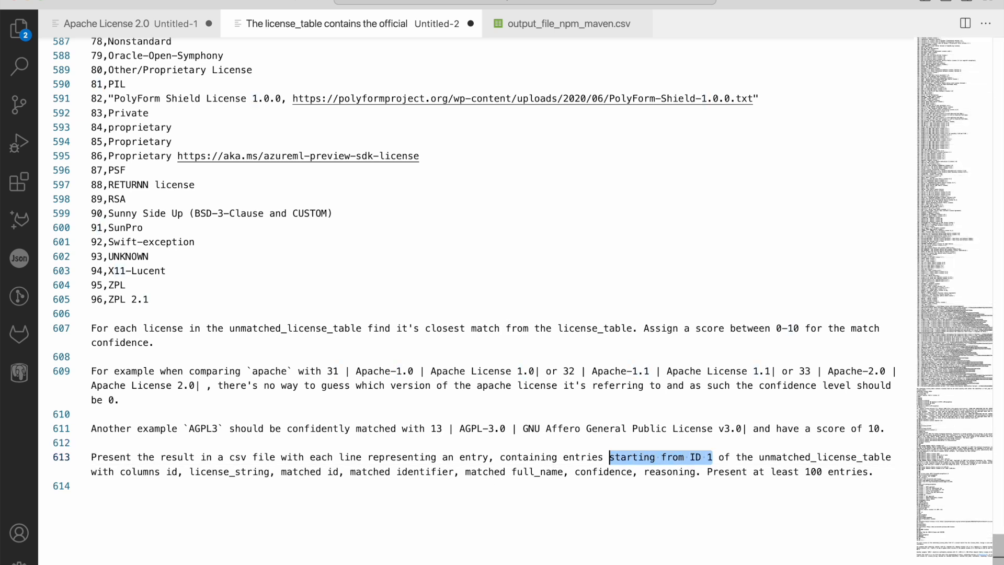
{"action": "key", "text": "Right"}
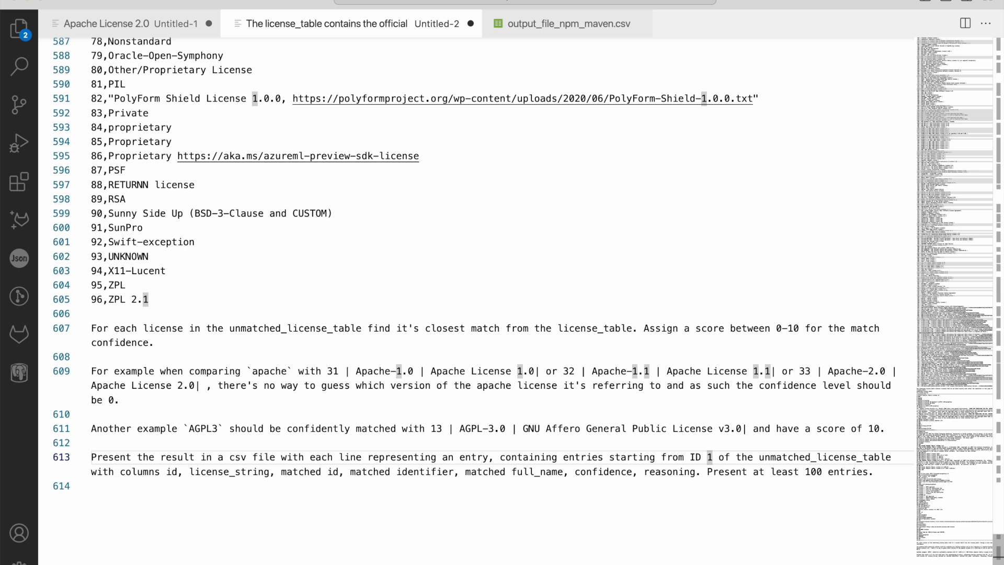
{"action": "triple_click", "coordinate": [176, 300]}
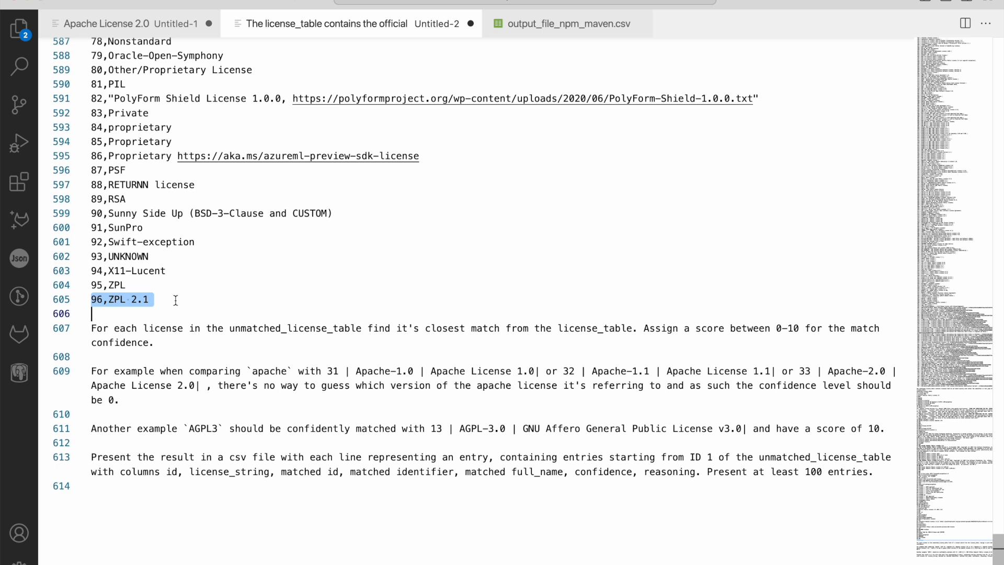
{"action": "left_click", "coordinate": [183, 311]}
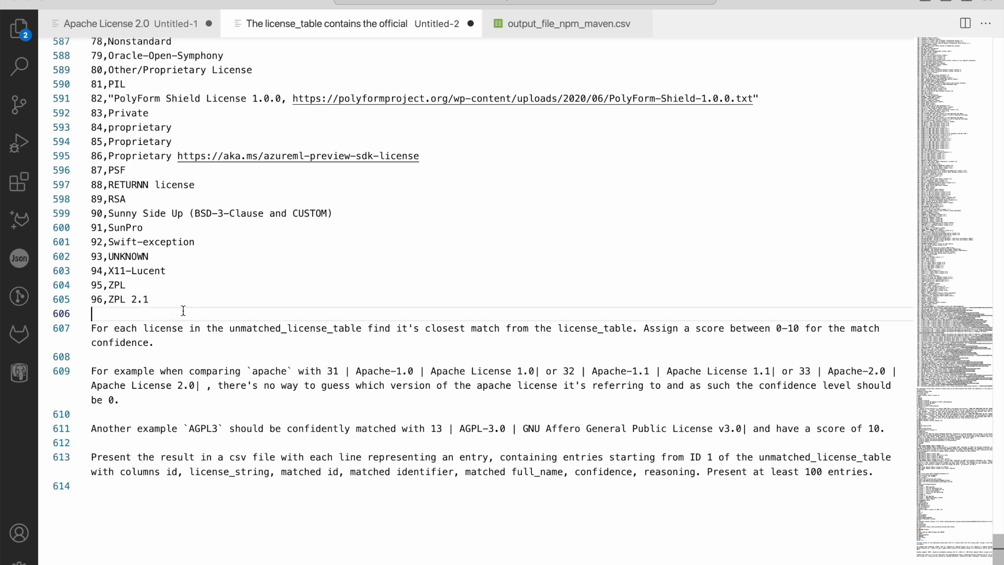
Open GitLab Duo Chat and submit the entire prompt document as a question.
{"action": "left_click", "coordinate": [19, 219]}
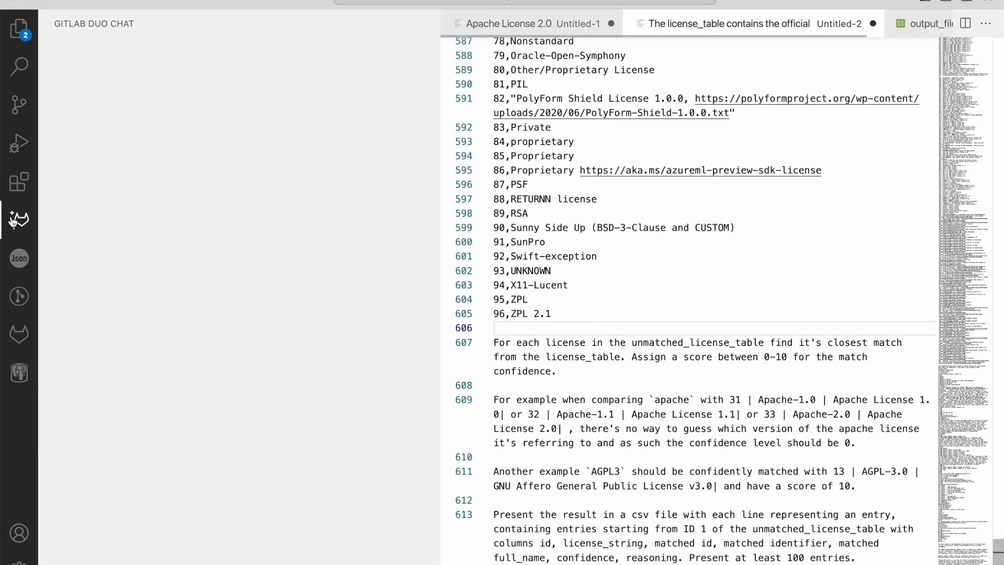
{"action": "left_click_drag", "start_coordinate": [439, 224], "coordinate": [378, 224]}
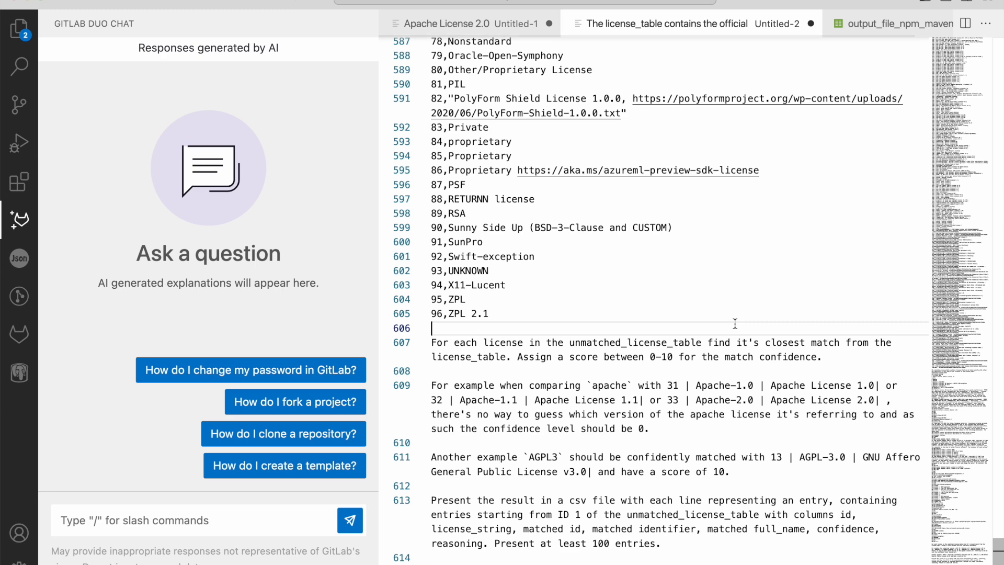
{"action": "key", "text": "super+a"}
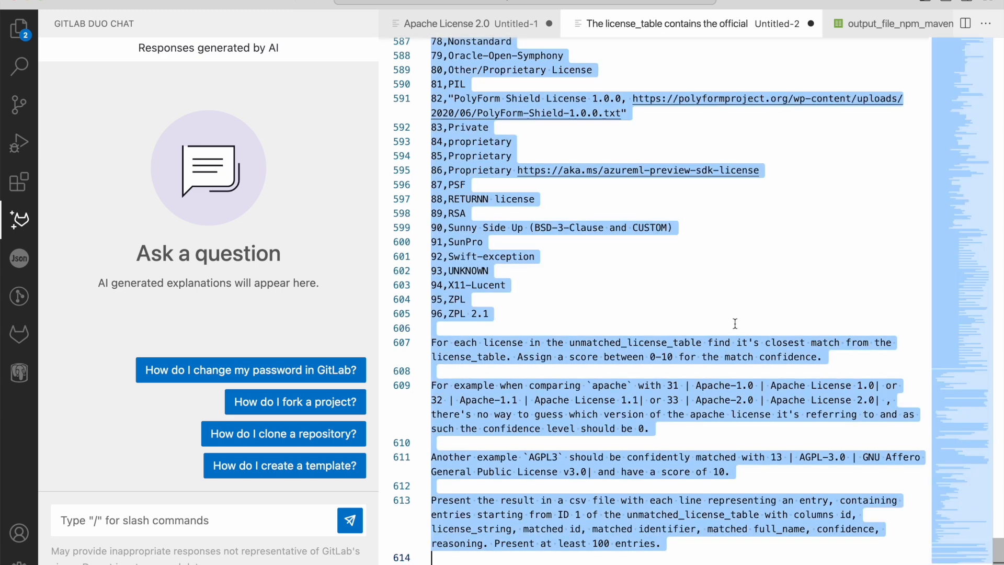
{"action": "key", "text": "super+c"}
{"action": "left_click", "coordinate": [194, 520]}
{"action": "key", "text": "super+v"}
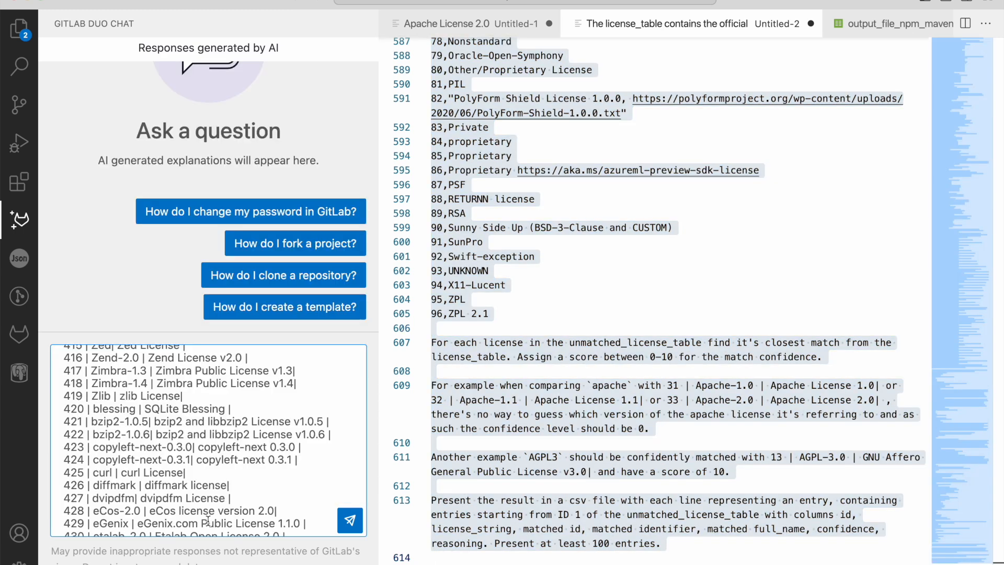
{"action": "left_click", "coordinate": [349, 521]}
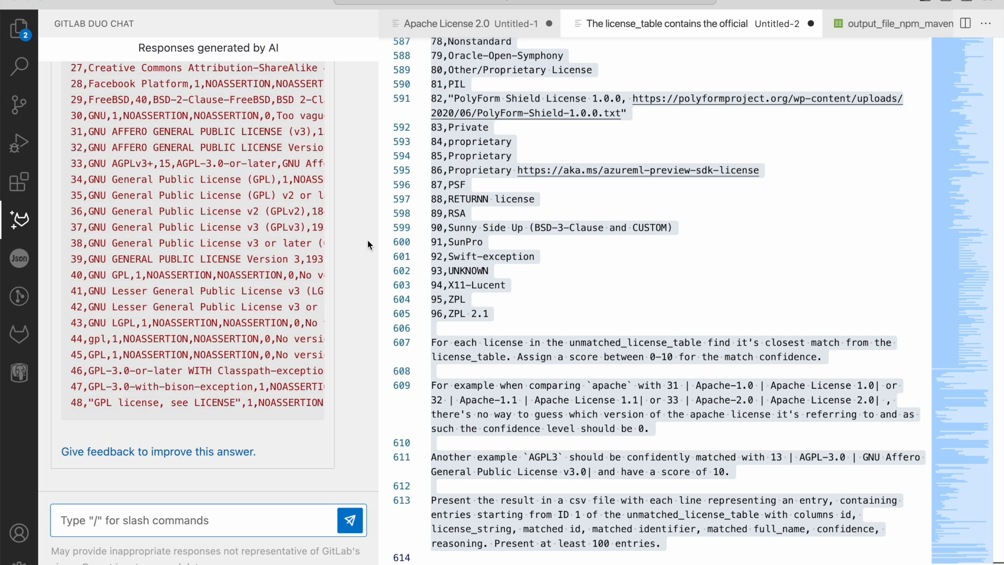
Copy the complete CSV block from the chat's answer and paste it into a new untitled file.
{"action": "scroll", "coordinate": [184, 309], "scroll_direction": "up", "scroll_amount": 15}
{"action": "scroll", "coordinate": [183, 308], "scroll_direction": "down", "scroll_amount": 8}
{"action": "triple_click", "coordinate": [74, 235]}
{"action": "left_click", "coordinate": [302, 235]}
{"action": "left_click", "coordinate": [755, 242]}
{"action": "key", "text": "ctrl+n"}
{"action": "key", "text": "ctrl+v"}
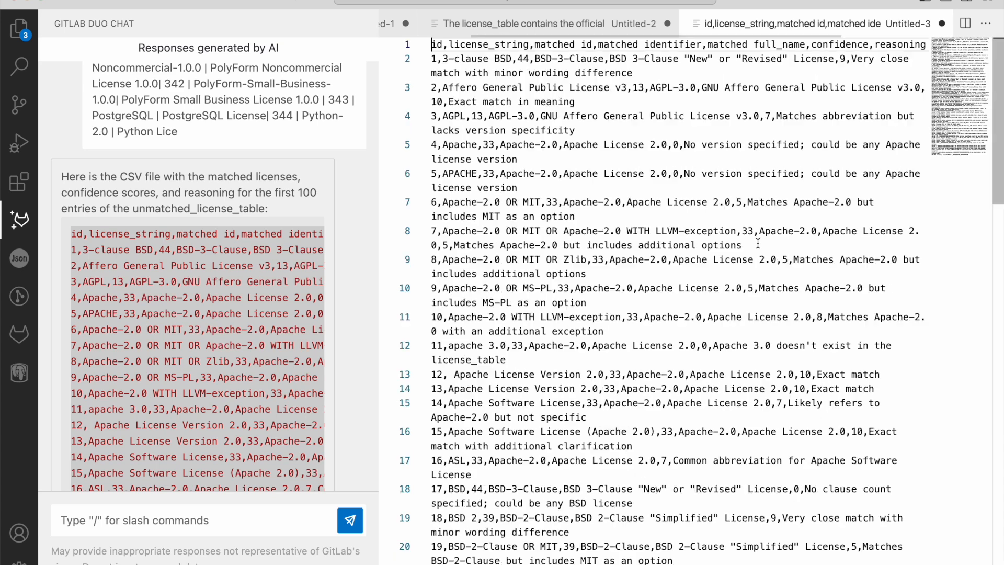
Save the new file as result in the demo folder.
{"action": "key", "text": "super+s"}
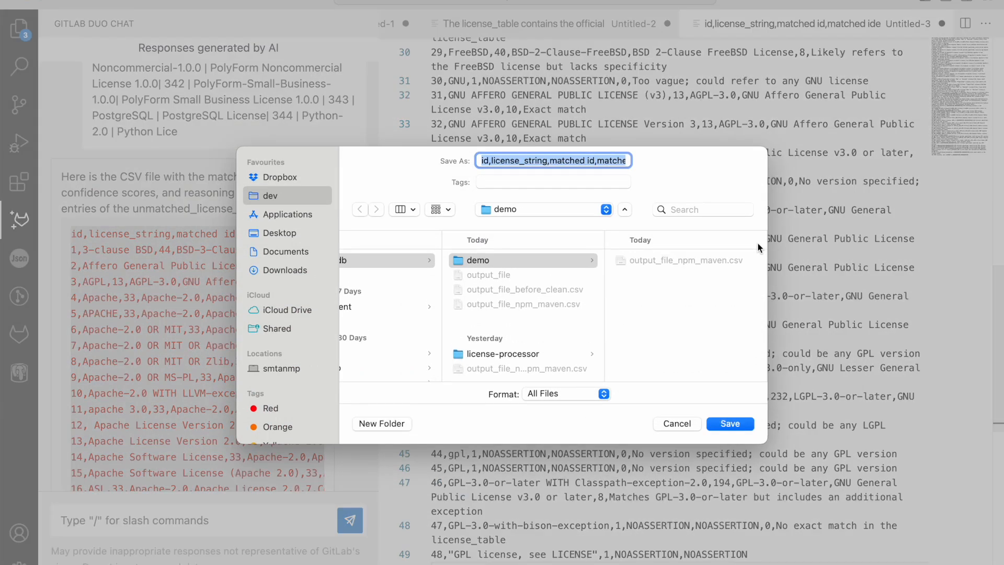
{"action": "type", "text": "result"}
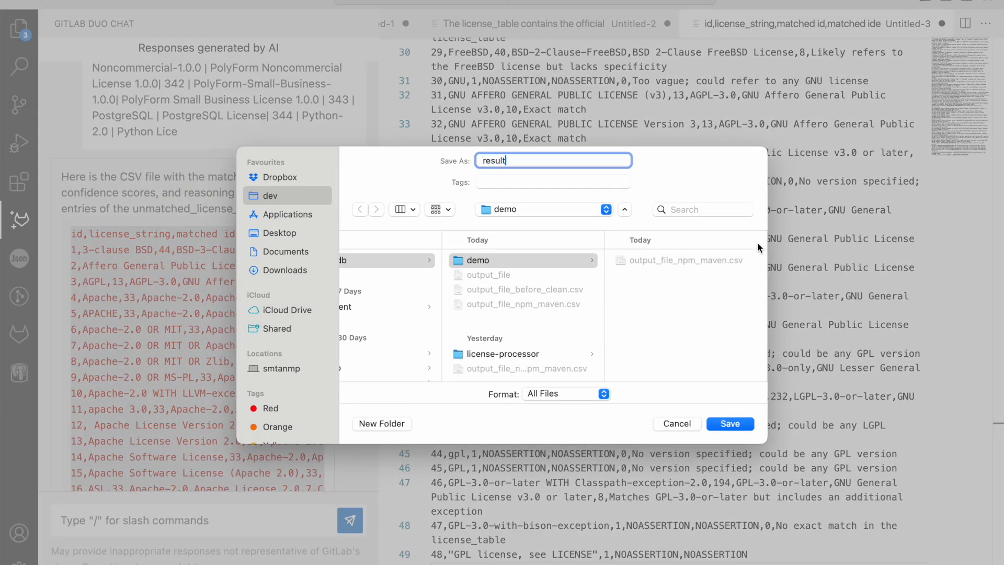
{"action": "key", "text": "Return"}
{"action": "left_click", "coordinate": [634, 156]}
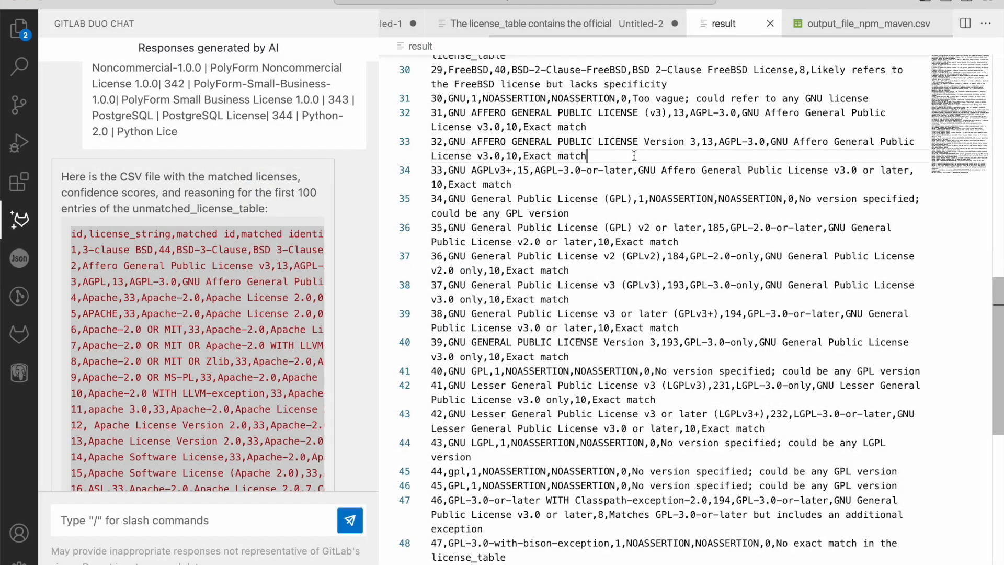
In the prompt document, delete entries 1 to 48 from the unmatched_license_table, keeping its id,license_string header.
{"action": "key", "text": "alt+super+Left"}
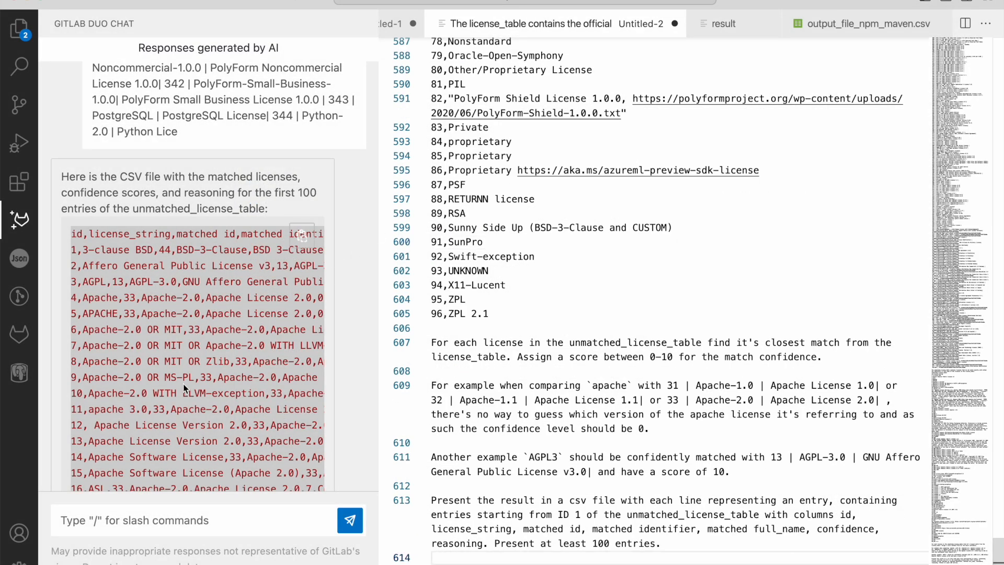
{"action": "scroll", "coordinate": [183, 384], "scroll_direction": "down", "scroll_amount": 10}
{"action": "left_click", "coordinate": [531, 318]}
{"action": "scroll", "coordinate": [531, 319], "scroll_direction": "up", "scroll_amount": 9}
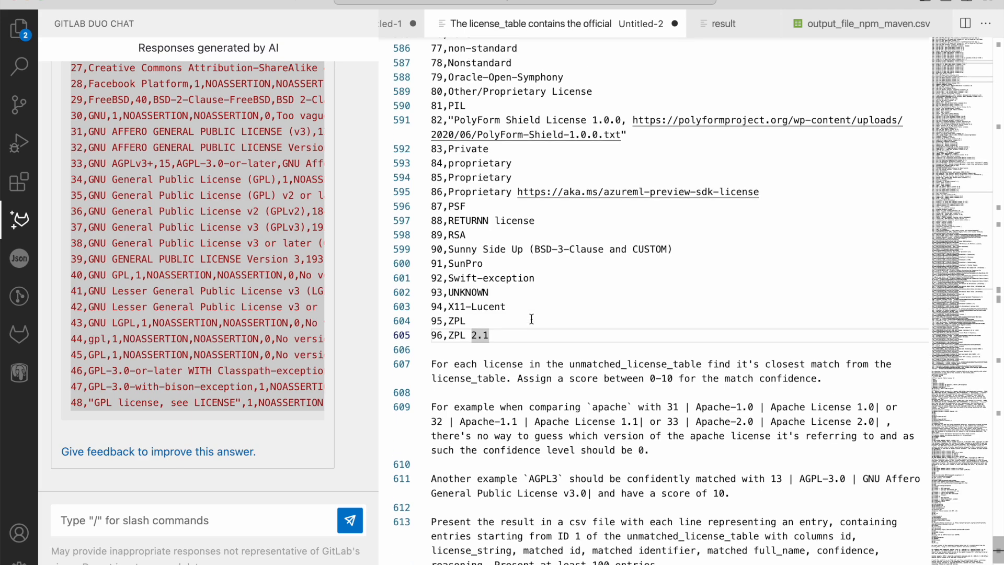
{"action": "scroll", "coordinate": [531, 318], "scroll_direction": "up", "scroll_amount": 9}
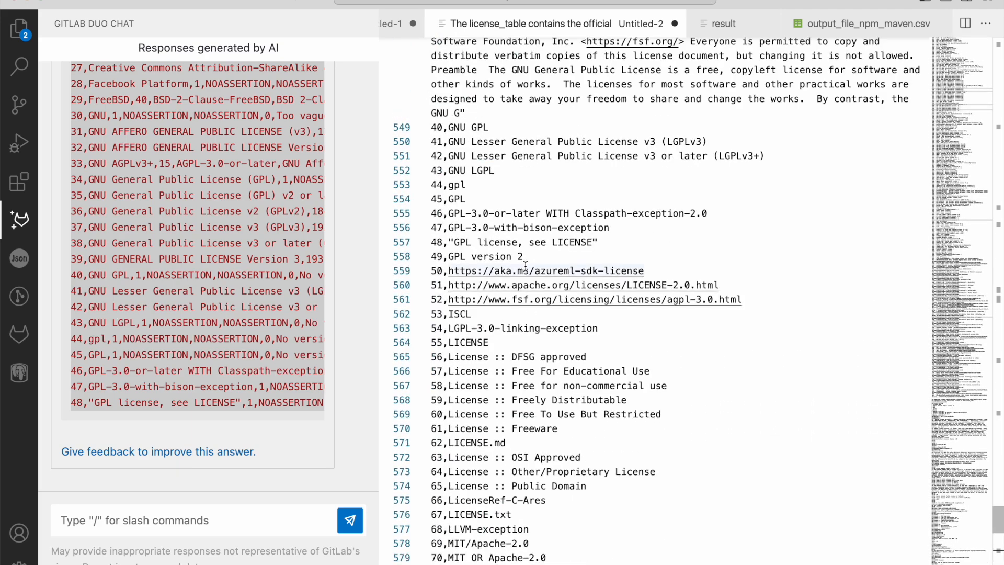
{"action": "left_click", "coordinate": [659, 241]}
{"action": "scroll", "coordinate": [658, 242], "scroll_direction": "up", "scroll_amount": 12}
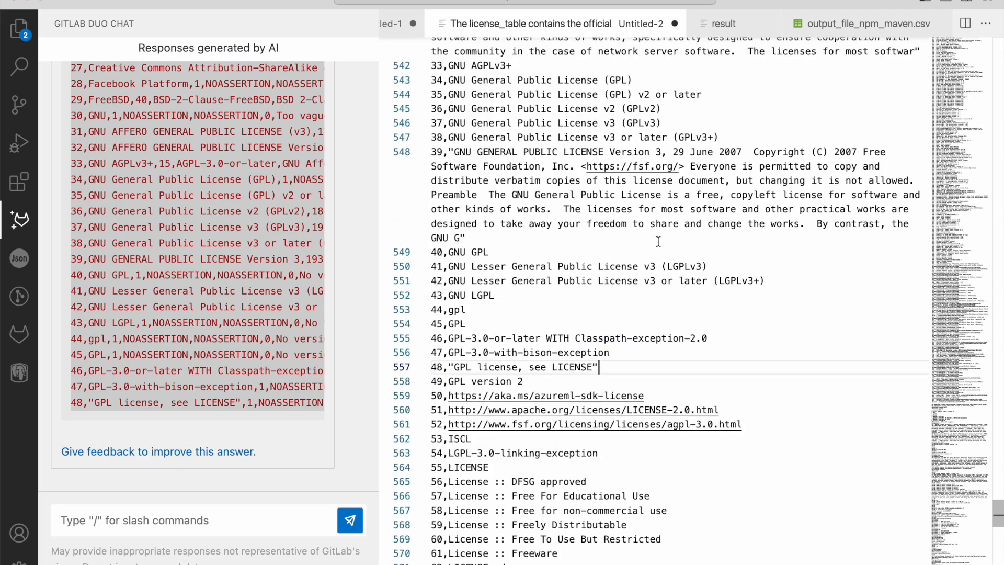
{"action": "scroll", "coordinate": [658, 242], "scroll_direction": "up", "scroll_amount": 10}
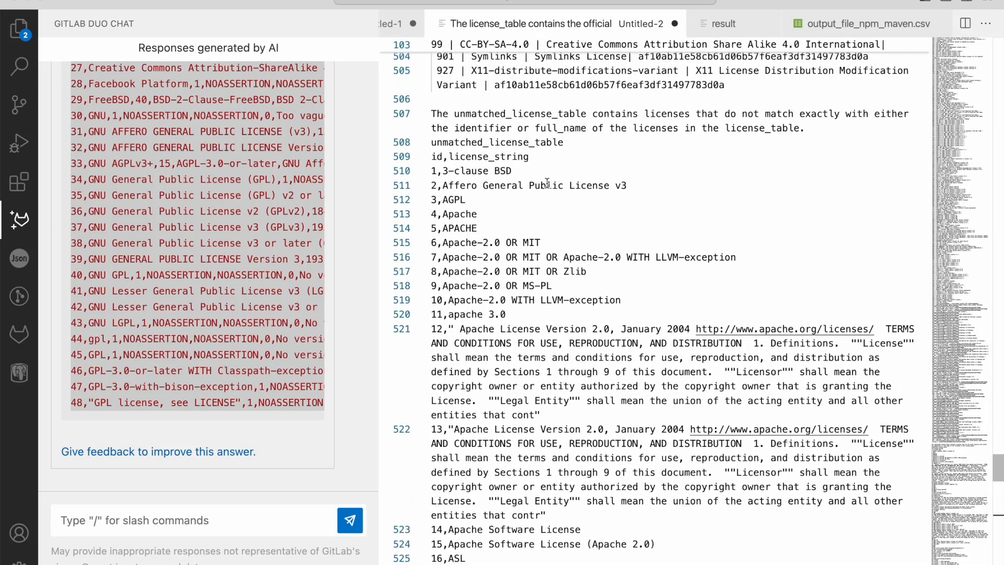
{"action": "left_click", "coordinate": [537, 173], "text": "shift"}
{"action": "key", "text": "shift+Home"}
{"action": "key", "text": "BackSpace"}
Change the starting ID in the prompt's output instruction to 49.
{"action": "key", "text": "ctrl+End"}
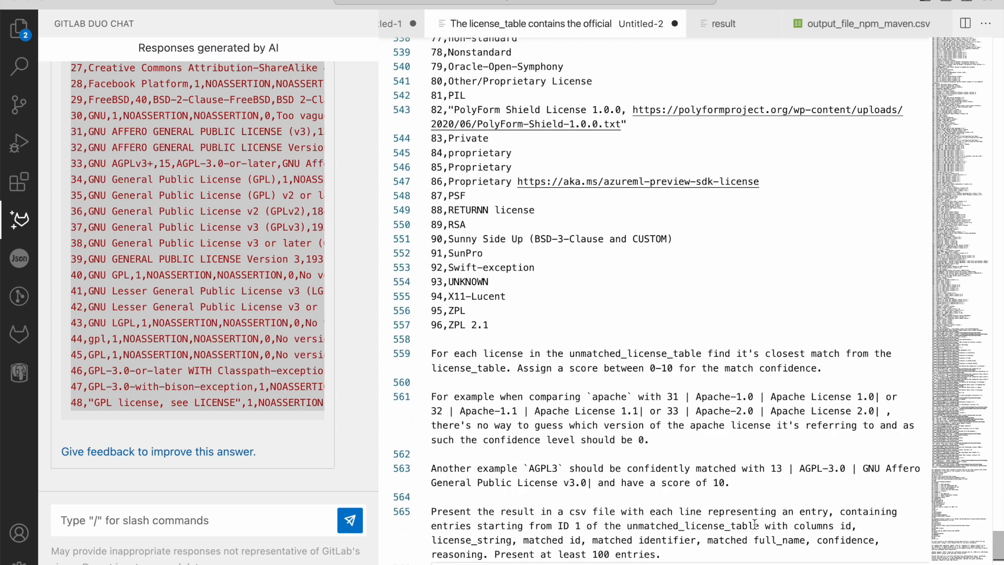
{"action": "left_click", "coordinate": [579, 525]}
{"action": "key", "text": "shift+Left"}
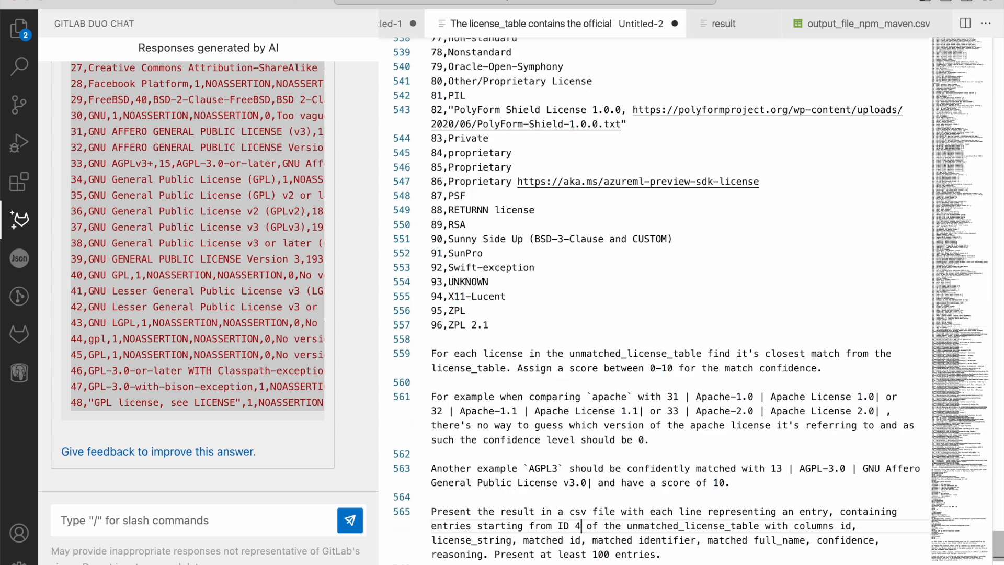
{"action": "type", "text": "49"}
Copy the whole revised prompt and submit it to GitLab Duo Chat.
{"action": "key", "text": "ctrl+a"}
{"action": "key", "text": "ctrl+c"}
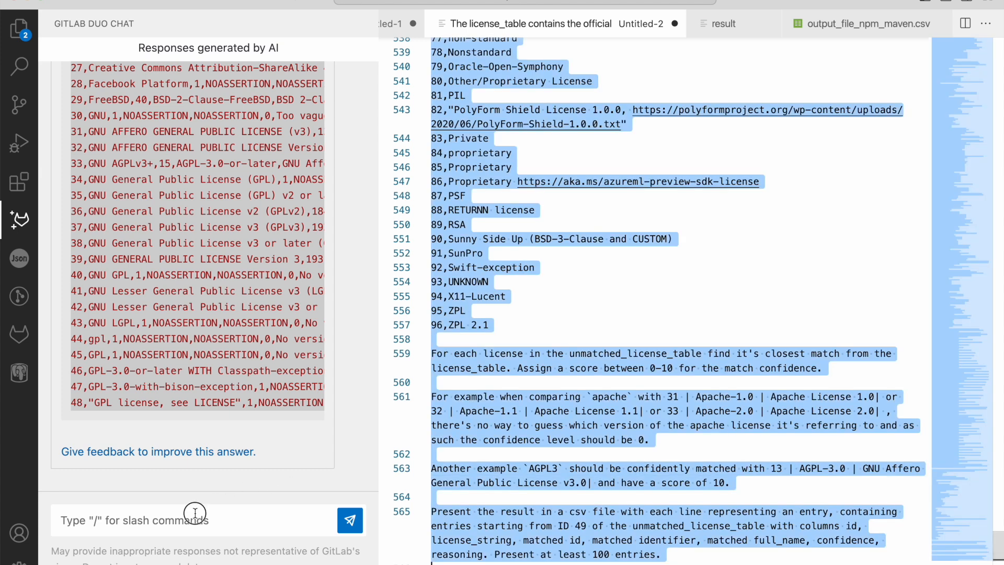
{"action": "left_click", "coordinate": [195, 513]}
{"action": "key", "text": "ctrl+v"}
{"action": "left_click", "coordinate": [361, 522]}
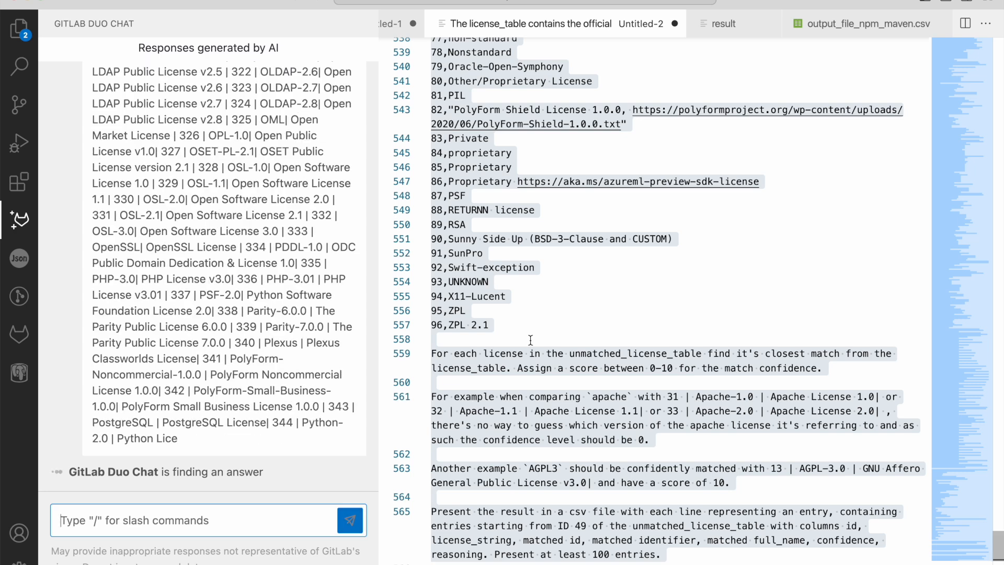
Copy the answer's CSV rows 49 to 96 without the header and append them at the end of the result file.
{"action": "scroll", "coordinate": [153, 266], "scroll_direction": "up", "scroll_amount": 15}
{"action": "scroll", "coordinate": [153, 266], "scroll_direction": "down", "scroll_amount": 2}
{"action": "triple_click", "coordinate": [106, 285]}
{"action": "left_click_drag", "start_coordinate": [106, 285], "coordinate": [104, 395]}
{"action": "scroll", "coordinate": [105, 396], "scroll_direction": "down", "scroll_amount": 14}
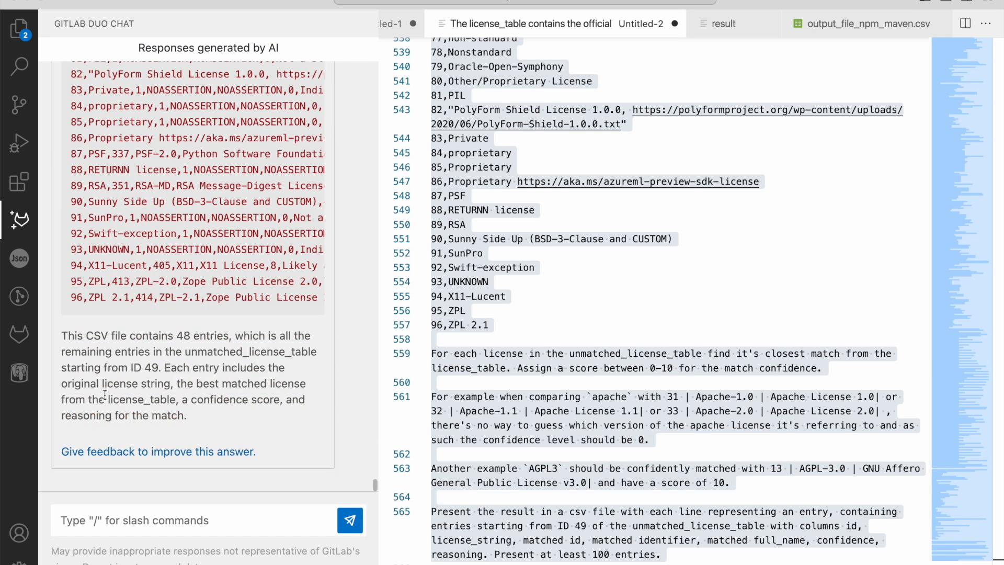
{"action": "left_click", "coordinate": [152, 289], "text": "shift"}
{"action": "left_click", "coordinate": [218, 293], "text": "shift"}
{"action": "scroll", "coordinate": [318, 287], "scroll_direction": "right", "scroll_amount": 4}
{"action": "scroll", "coordinate": [318, 287], "scroll_direction": "right", "scroll_amount": 3}
{"action": "scroll", "coordinate": [318, 288], "scroll_direction": "left", "scroll_amount": 4}
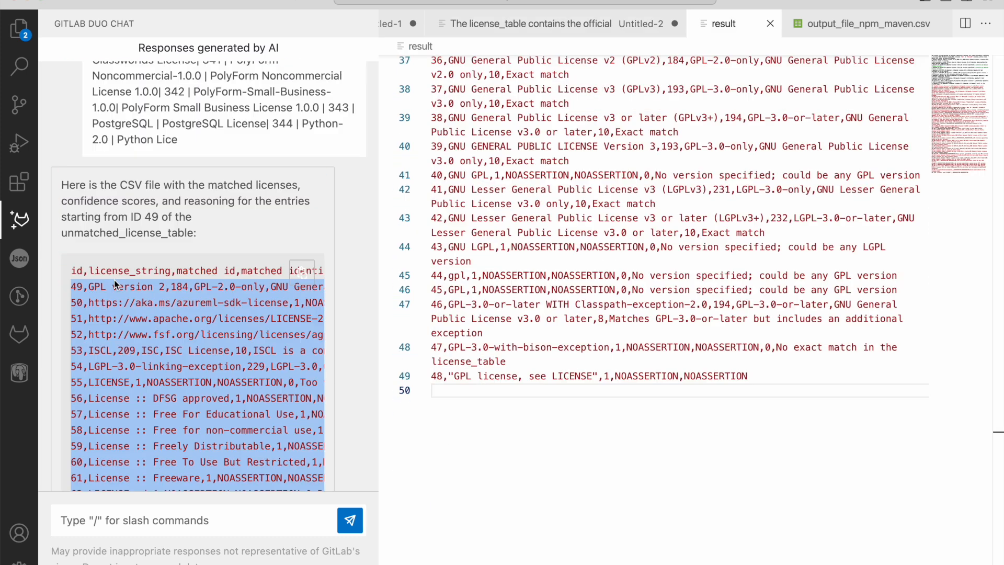
{"action": "left_click", "coordinate": [494, 390]}
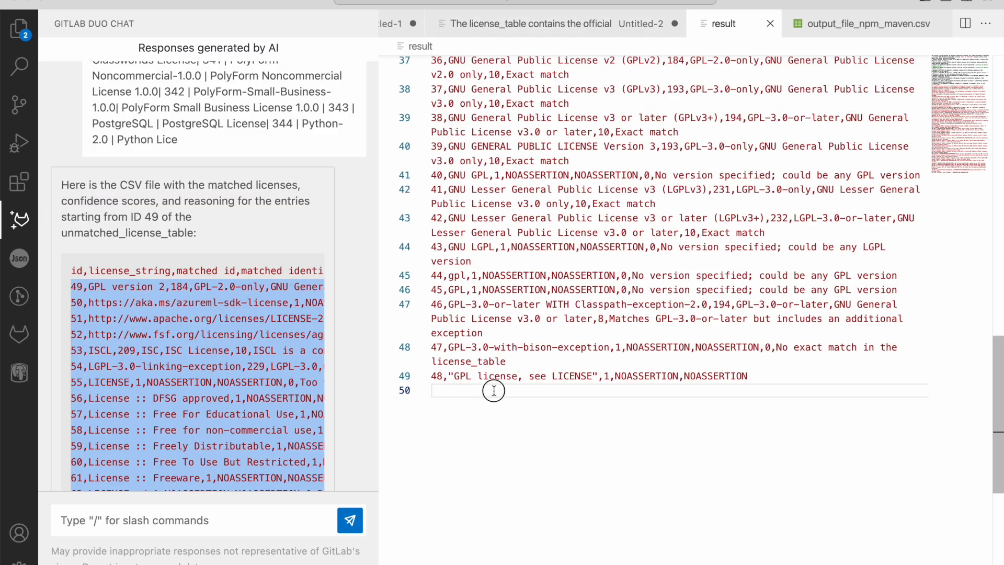
{"action": "key", "text": "ctrl+v"}
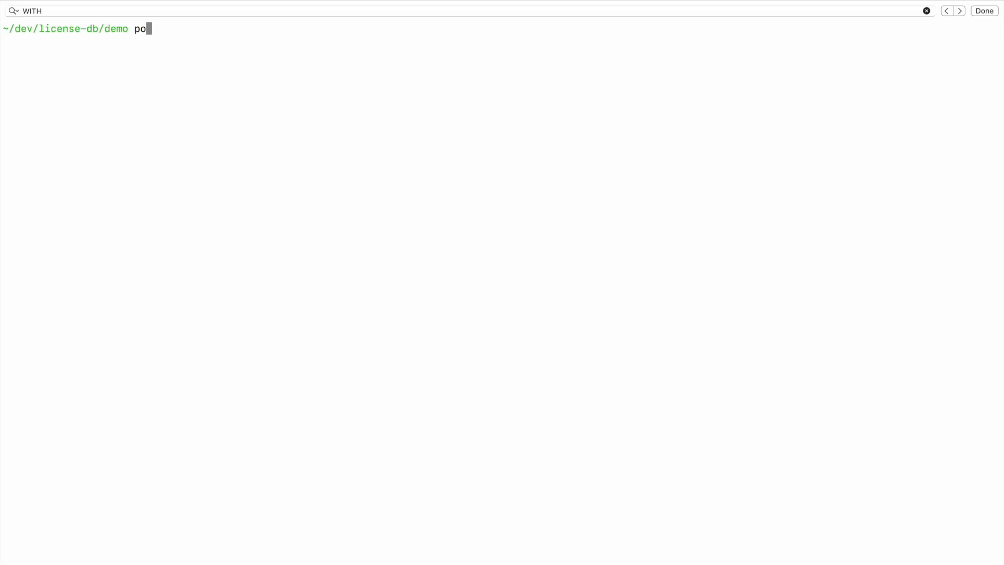
Open result.csv as a spreadsheet from the terminal with the command open result.csv.
{"action": "type", "text": "e"}
{"action": "key", "text": "BackSpace"}
{"action": "key", "text": "BackSpace"}
{"action": "key", "text": "BackSpace"}
{"action": "type", "text": "open result.csv"}
{"action": "key", "text": "Return"}
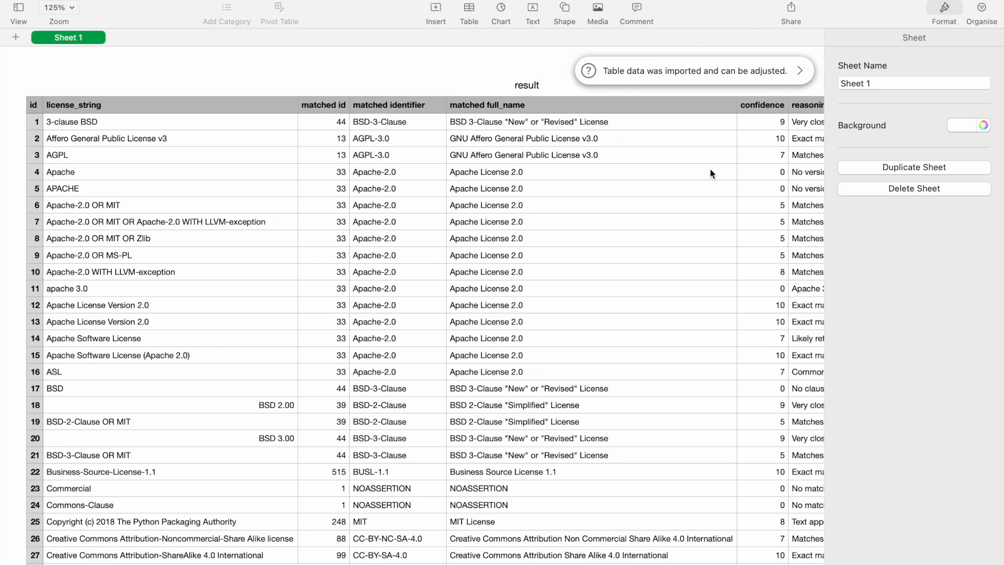
Hide the formatting sidebar and sort the result table by the confidence column in descending order.
{"action": "left_click", "coordinate": [944, 9]}
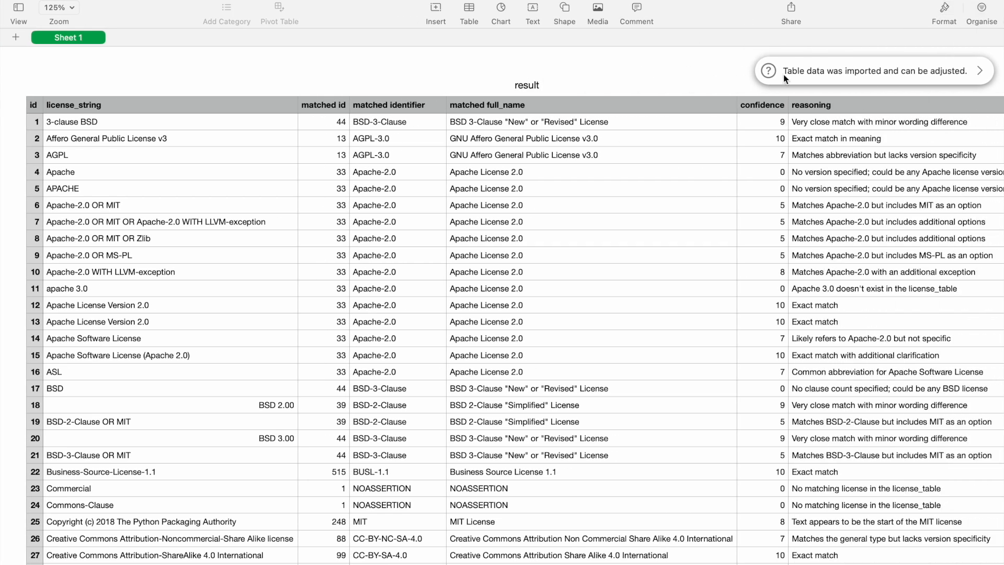
{"action": "left_click", "coordinate": [743, 96]}
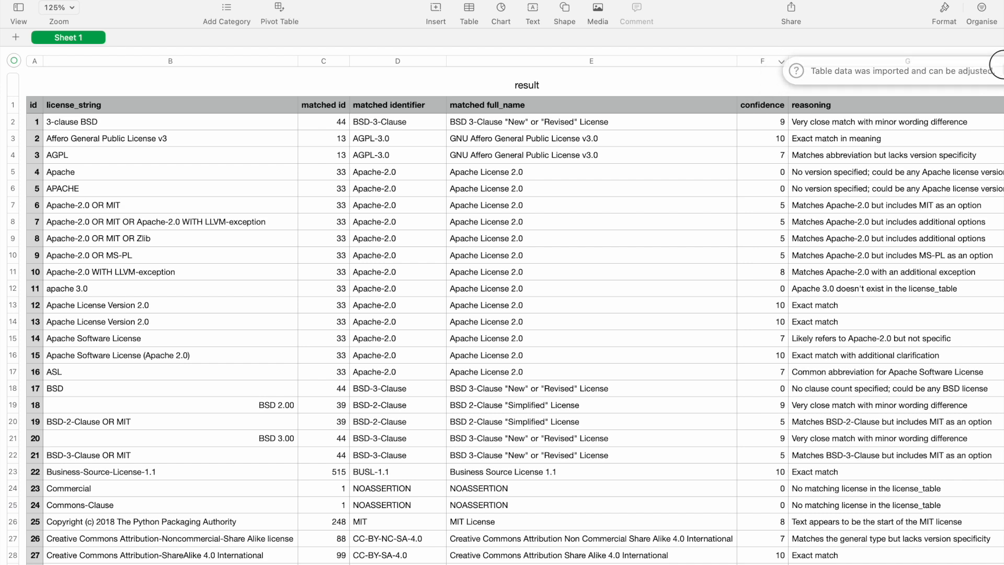
{"action": "left_click", "coordinate": [782, 61]}
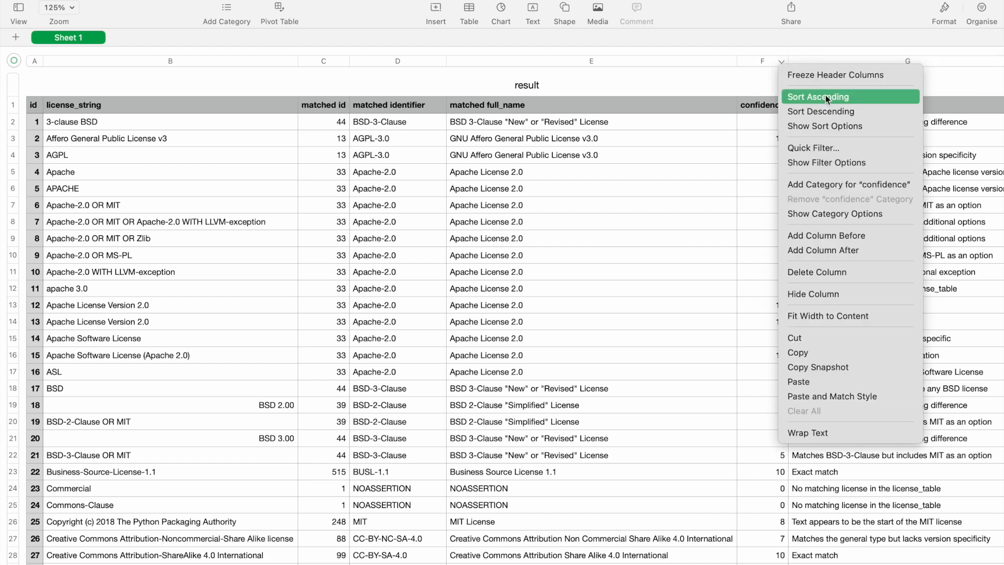
{"action": "key", "text": "Escape"}
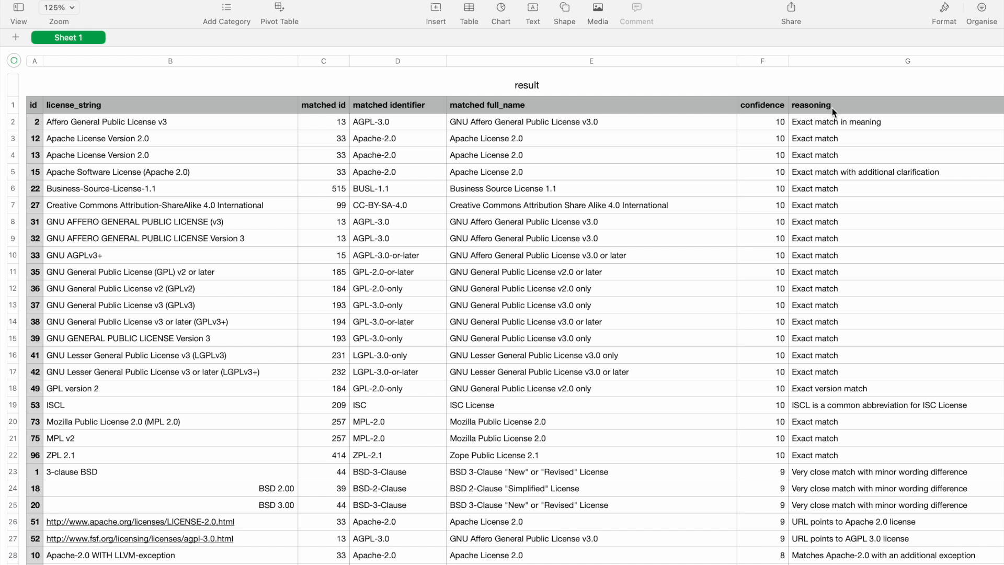
{"action": "left_click", "coordinate": [759, 129]}
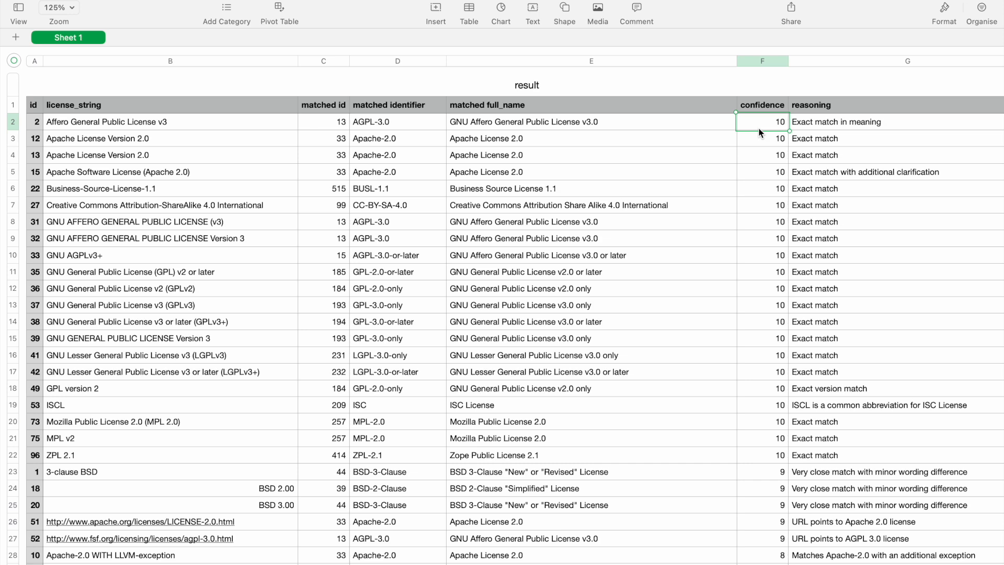
{"action": "left_click", "coordinate": [474, 235]}
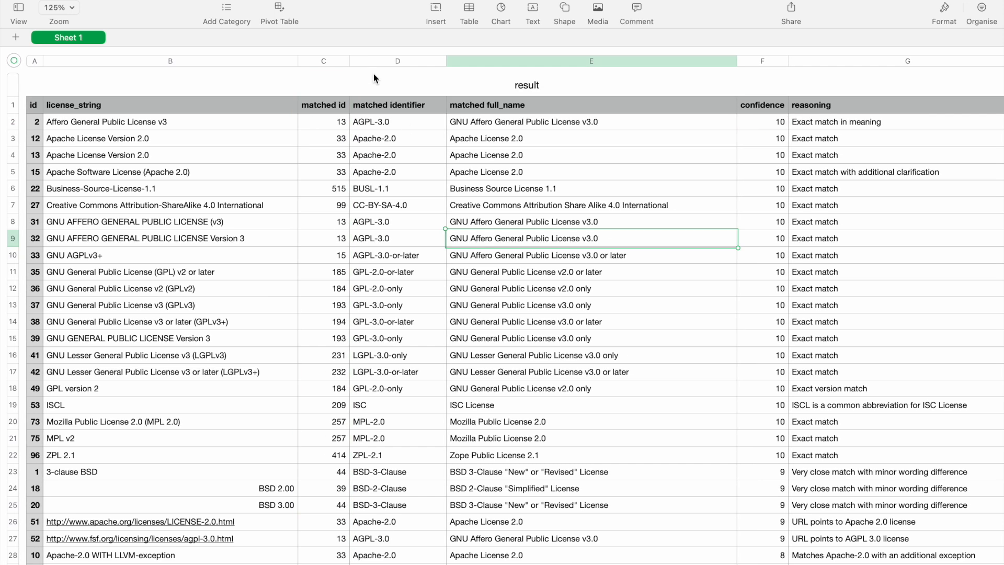
Hide the matched id and matched full_name columns in the result table.
{"action": "left_click", "coordinate": [340, 61]}
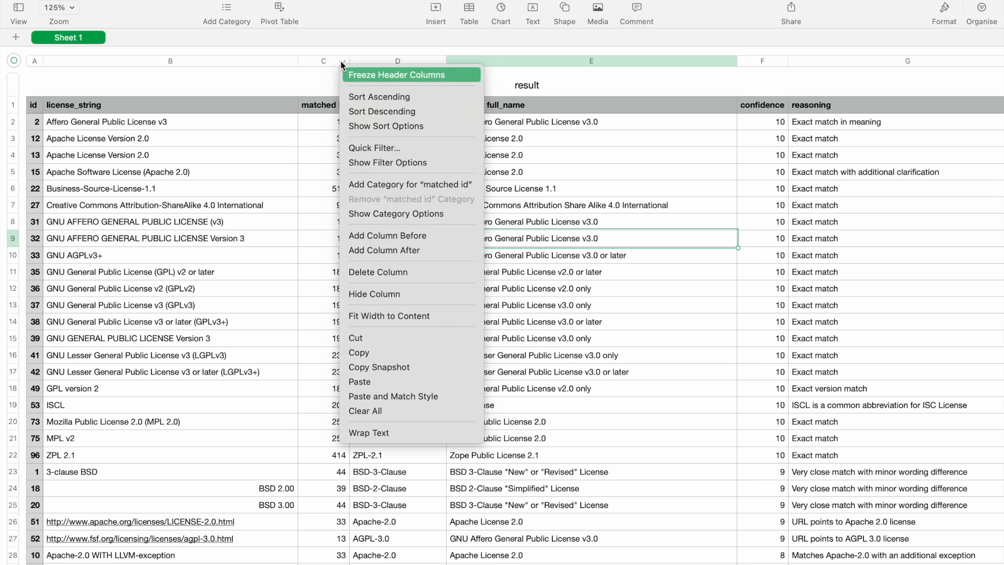
{"action": "left_click", "coordinate": [419, 295]}
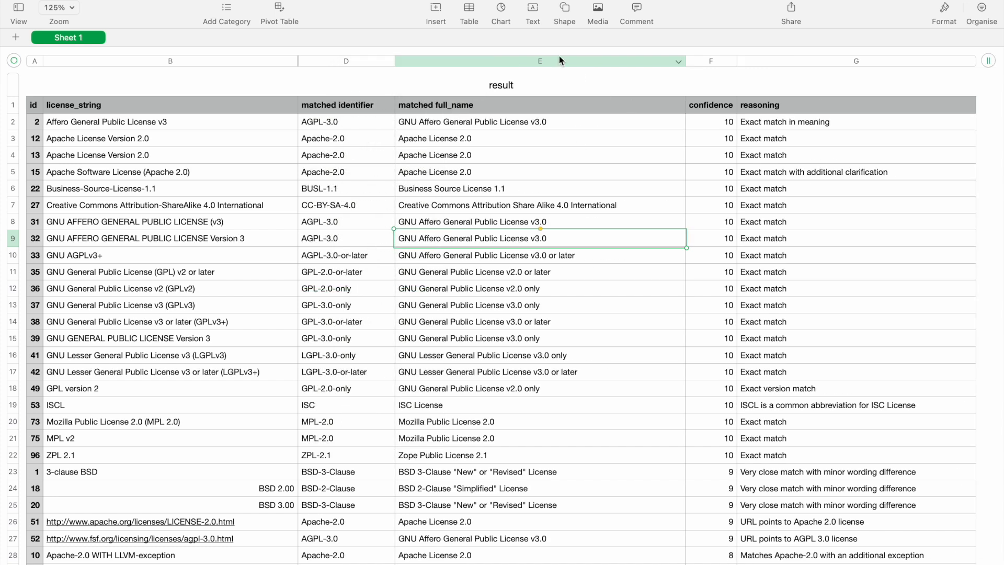
{"action": "left_click", "coordinate": [559, 60]}
{"action": "left_click", "coordinate": [680, 61]}
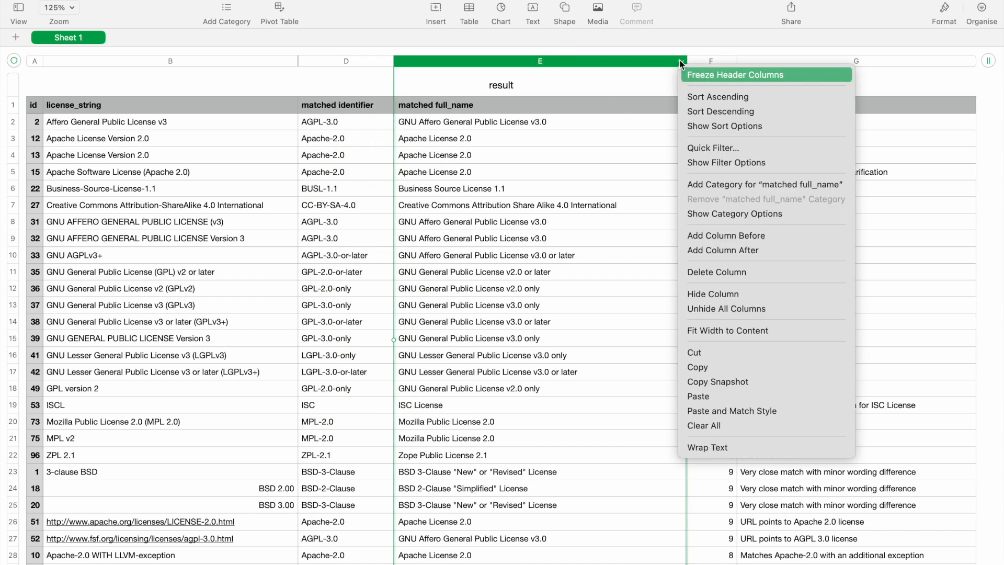
{"action": "left_click", "coordinate": [739, 291]}
{"action": "left_click", "coordinate": [543, 175]}
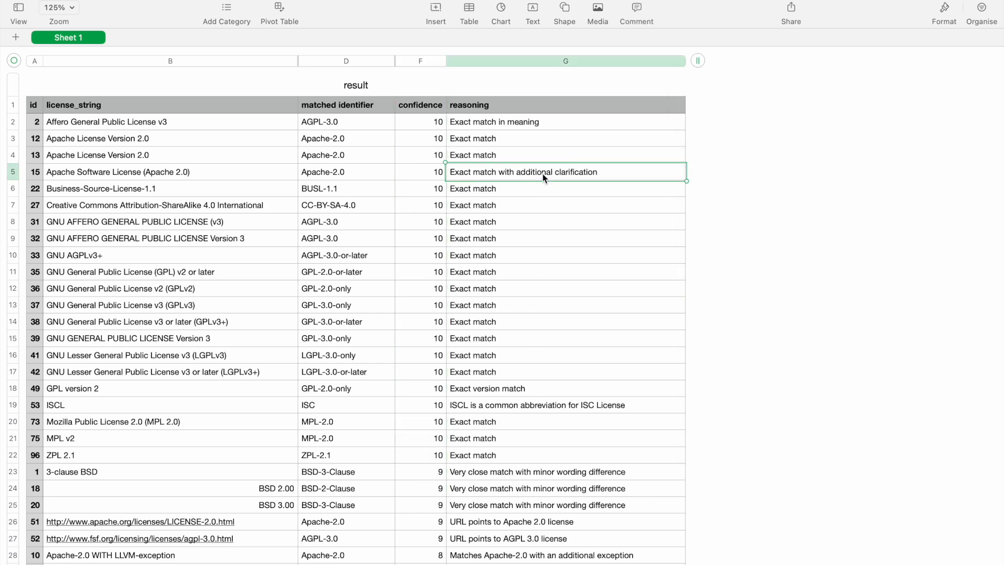
Arrange the spreadsheet beside the code editor's license_table prompt, close the agpl search and show the start of the list.
{"action": "key", "text": "ctrl+alt+Left"}
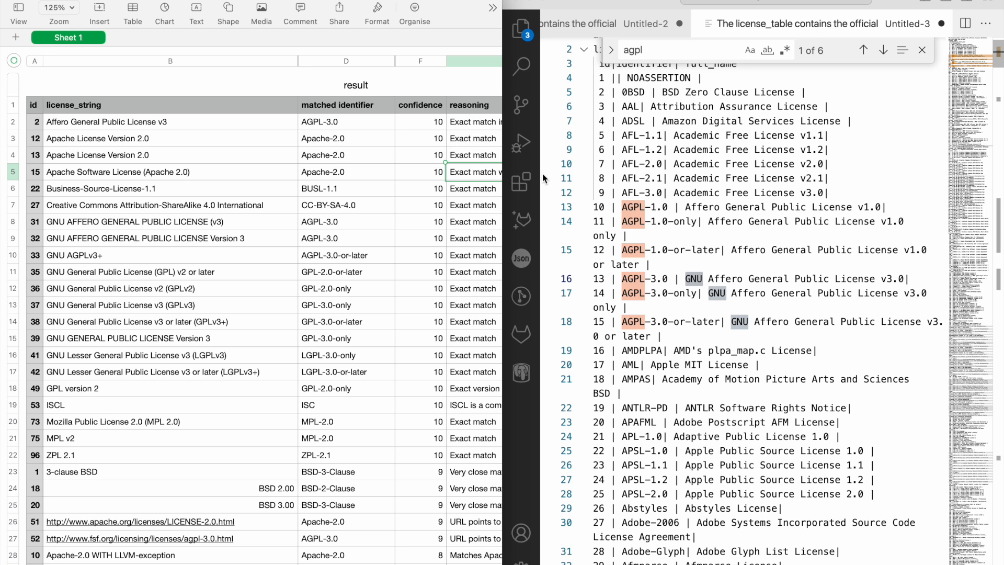
{"action": "left_click", "coordinate": [738, 121]}
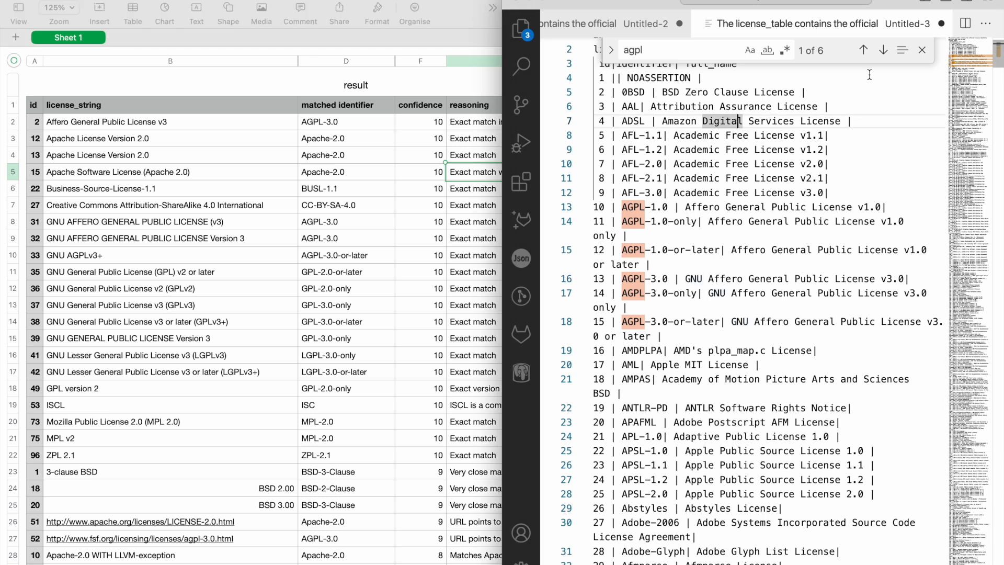
{"action": "left_click", "coordinate": [922, 50]}
{"action": "scroll", "coordinate": [872, 134], "scroll_direction": "up", "scroll_amount": 2}
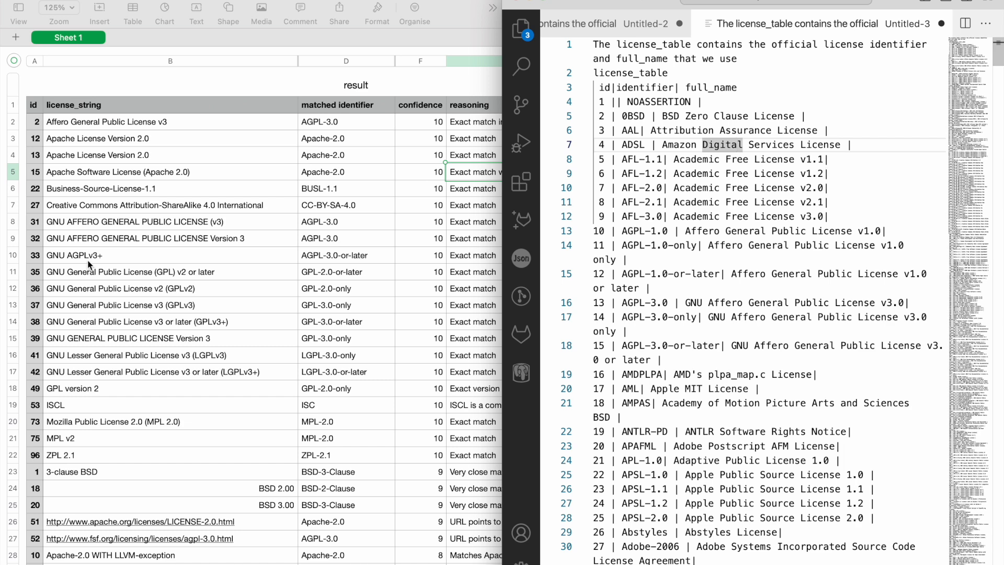
Compare the license string "Affero General Public License v3" with the AGPL-3.0 entry's full name in the license_table.
{"action": "left_click", "coordinate": [190, 236]}
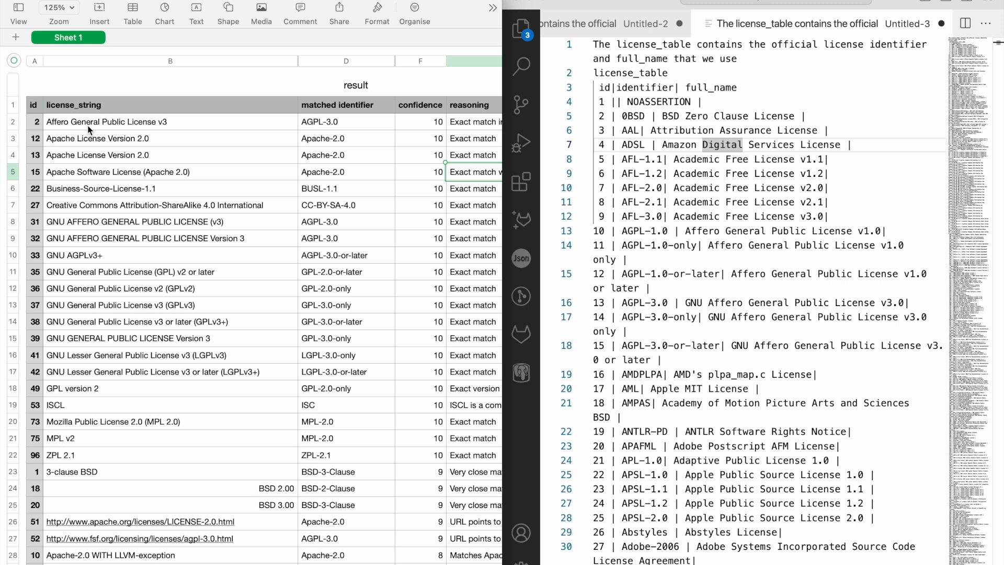
{"action": "left_click", "coordinate": [749, 203]}
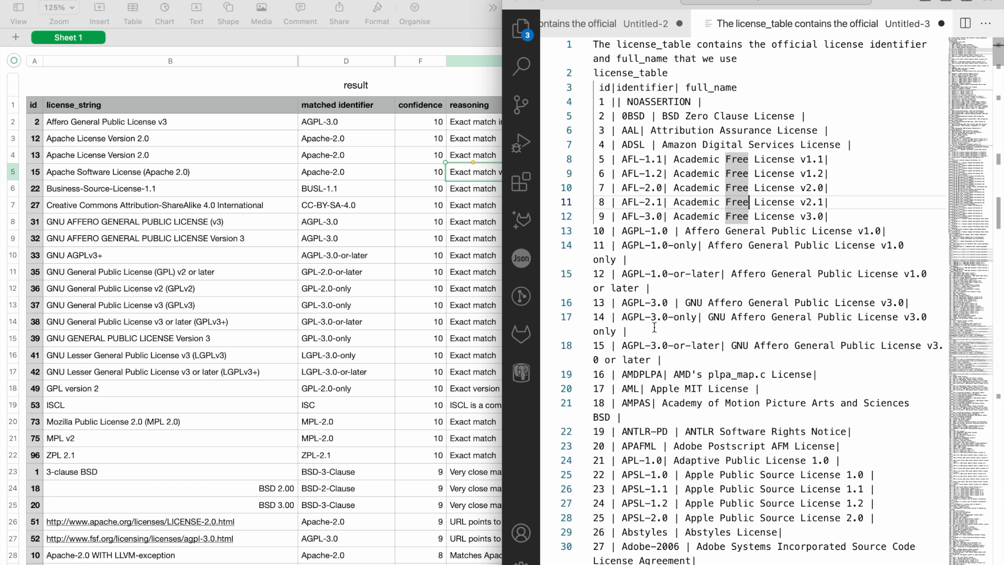
{"action": "scroll", "coordinate": [654, 327], "scroll_direction": "down", "scroll_amount": 1}
{"action": "triple_click", "coordinate": [653, 285]}
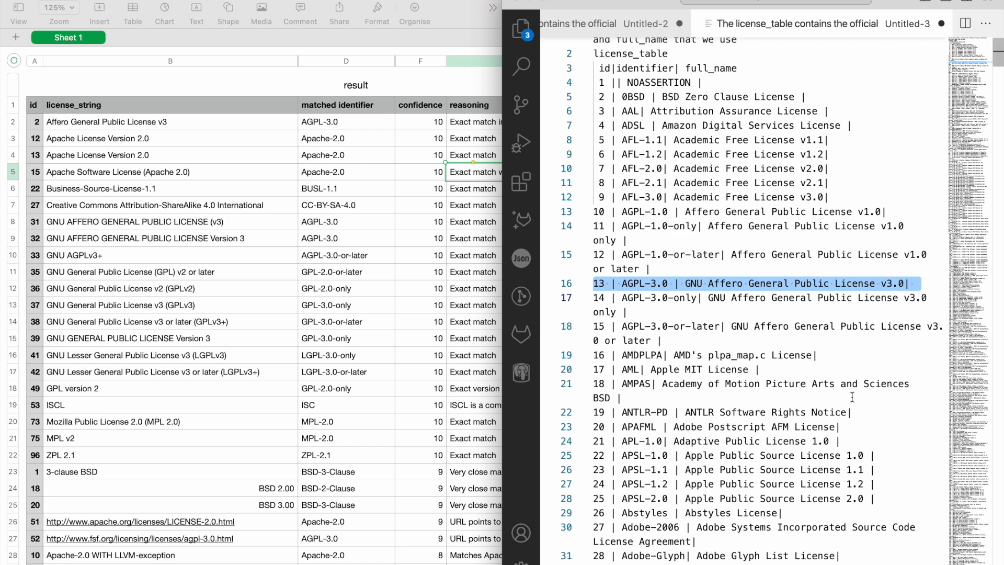
{"action": "double_click", "coordinate": [693, 283]}
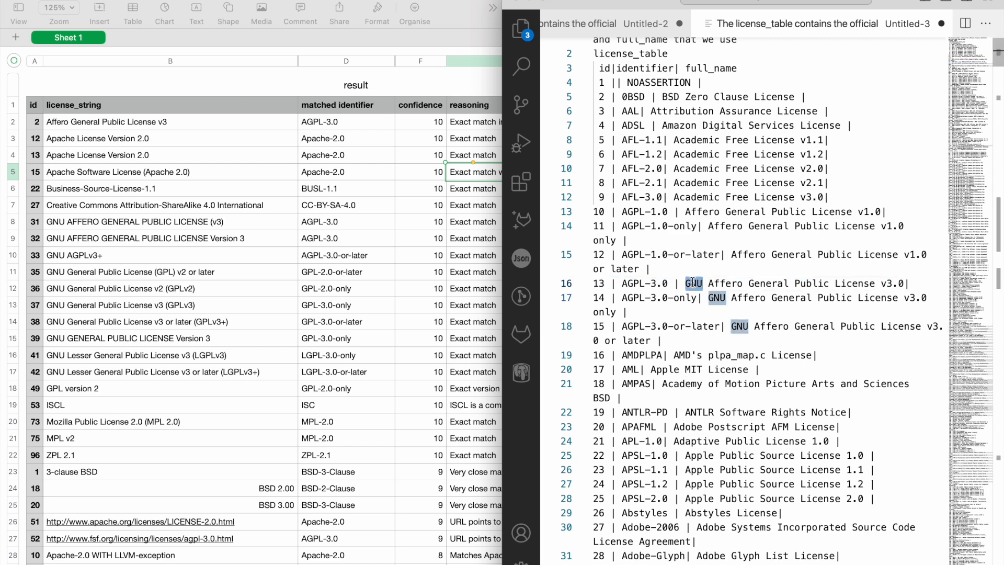
{"action": "double_click", "coordinate": [722, 284]}
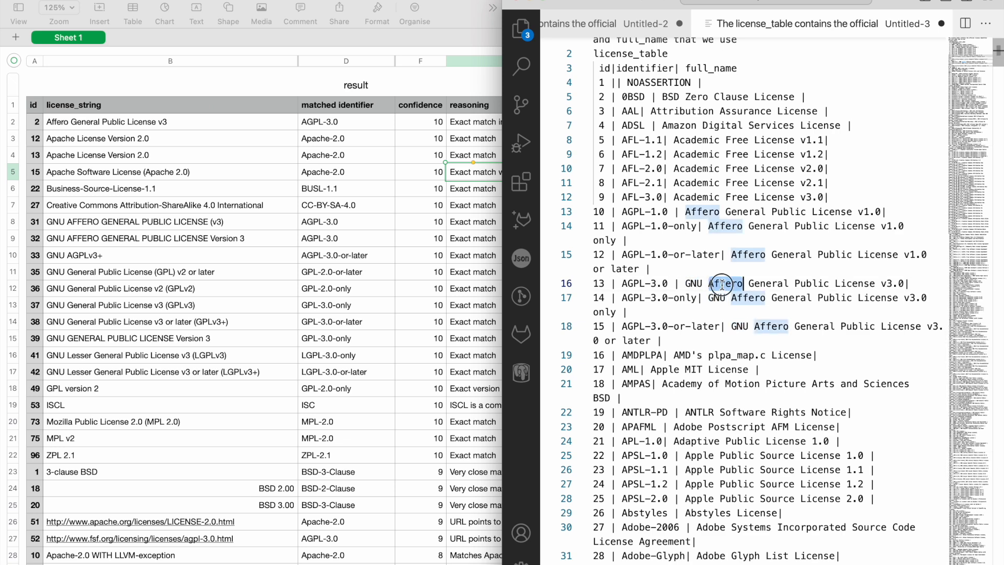
{"action": "left_click_drag", "start_coordinate": [723, 284], "coordinate": [847, 284]}
{"action": "double_click", "coordinate": [901, 283]}
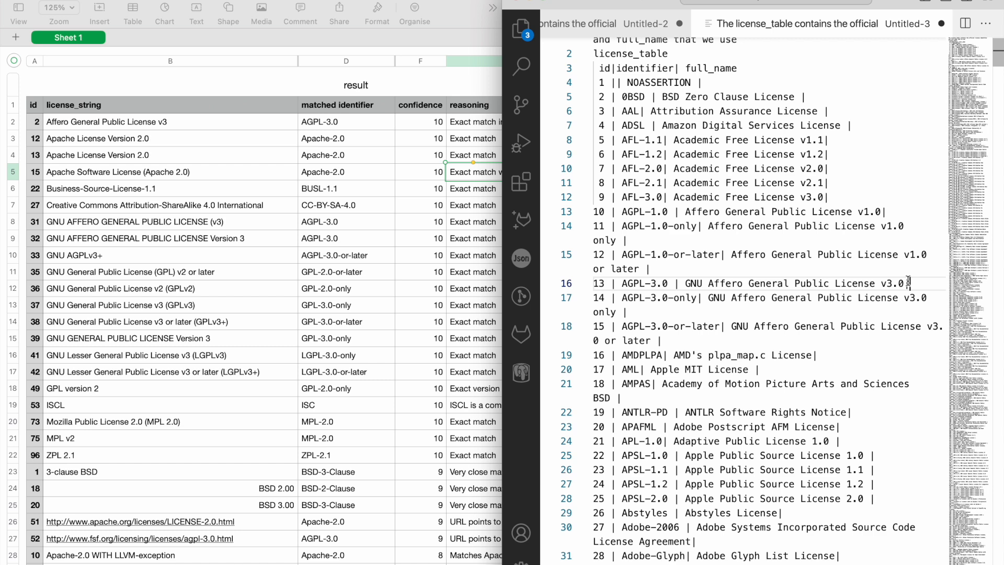
{"action": "key", "text": "alt+shift+Left"}
{"action": "key", "text": "alt+shift+Left"}
{"action": "key", "text": "alt+shift+Left"}
{"action": "key", "text": "alt+shift+Left"}
{"action": "key", "text": "alt+shift+Left"}
{"action": "key", "text": "alt+shift+Left"}
{"action": "key", "text": "alt+shift+Left"}
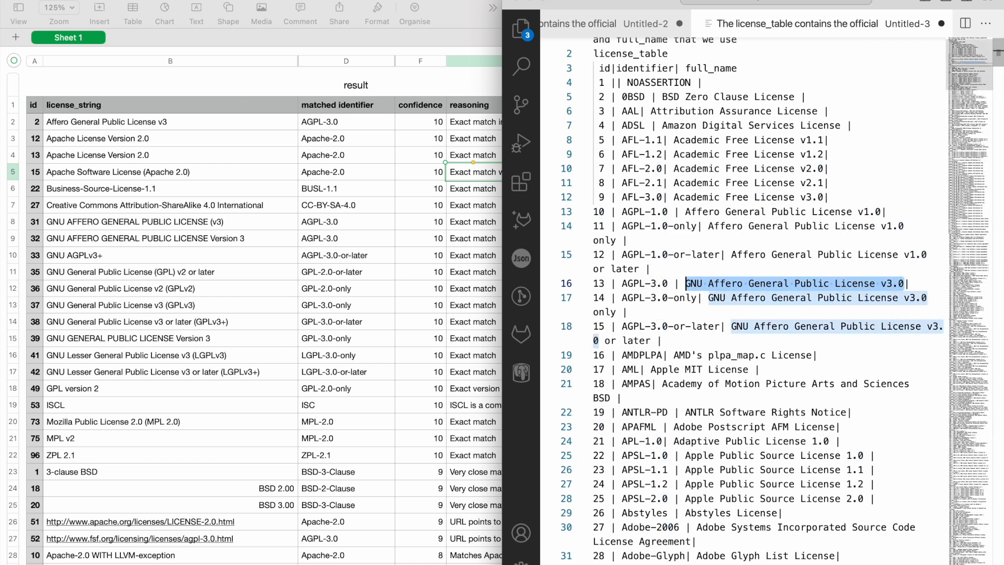
{"action": "key", "text": "Right"}
{"action": "left_click", "coordinate": [199, 119]}
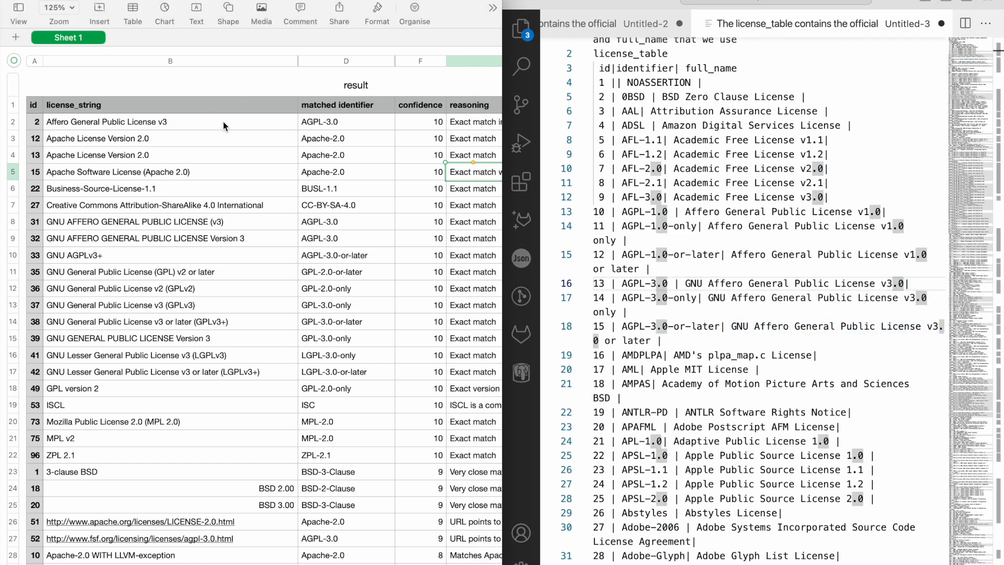
{"action": "left_click", "coordinate": [225, 122]}
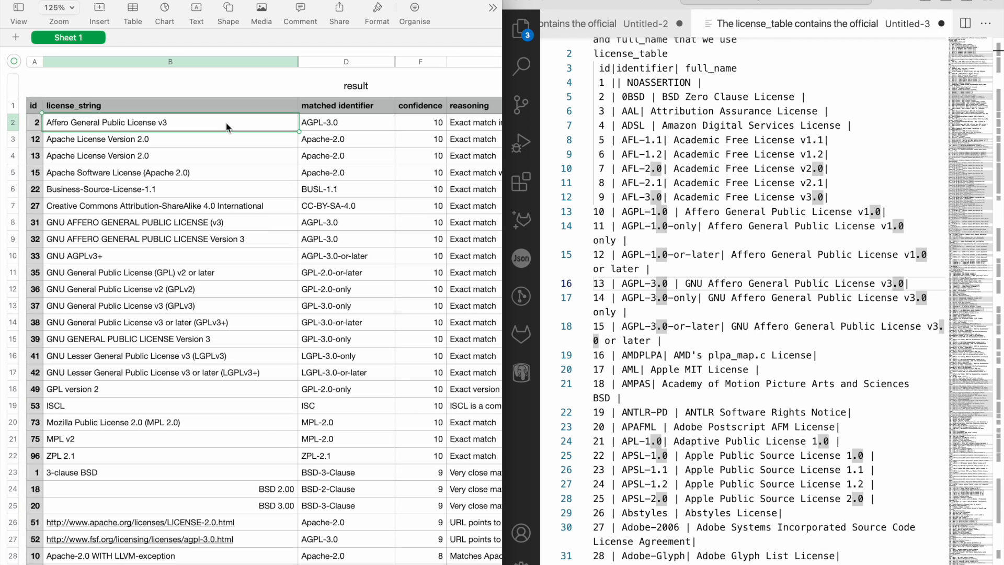
Search the license_table for apache and compare its Apache License 2.0 entry with the "Apache License Version 2.0" row and its reasoning.
{"action": "left_click", "coordinate": [185, 139]}
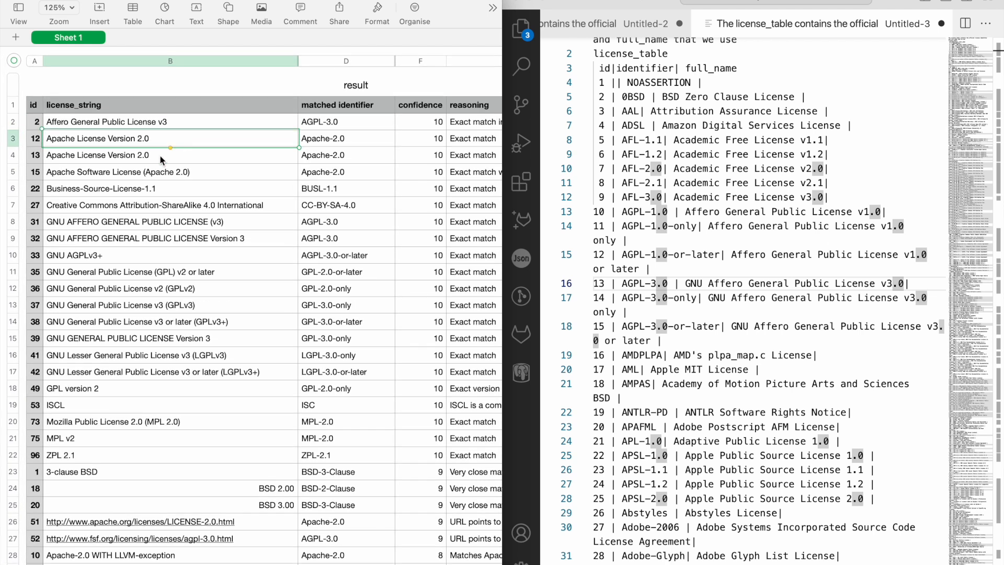
{"action": "key", "text": "super+f"}
{"action": "type", "text": "apache"}
{"action": "scroll", "coordinate": [830, 380], "scroll_direction": "down", "scroll_amount": 2}
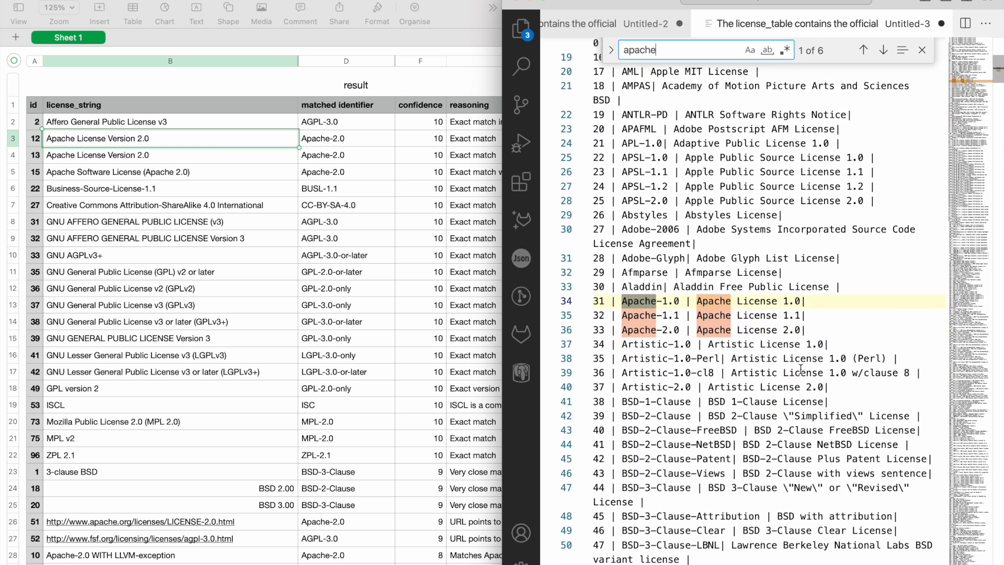
{"action": "left_click_drag", "start_coordinate": [698, 330], "coordinate": [798, 331]}
{"action": "left_click", "coordinate": [796, 331]}
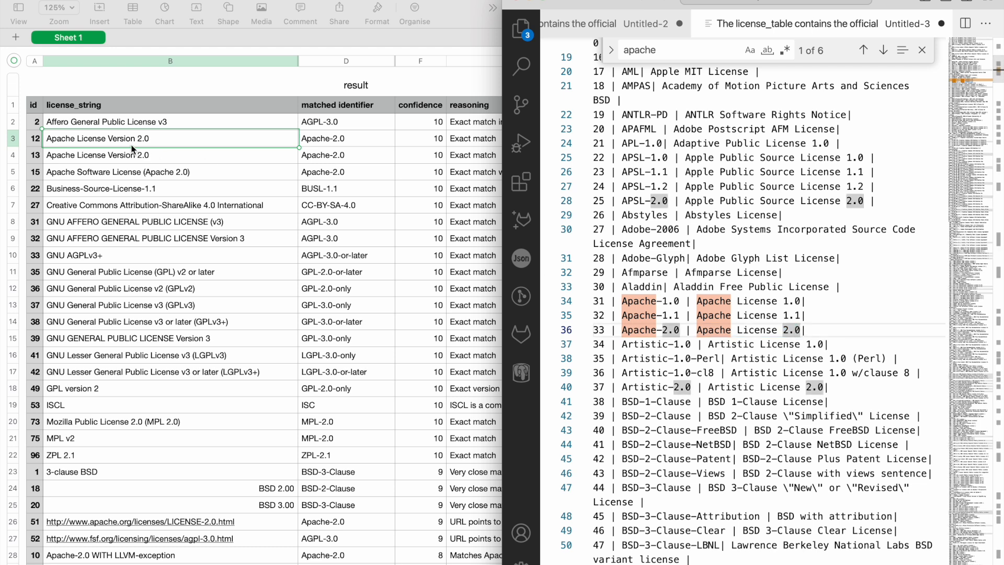
{"action": "left_click_drag", "start_coordinate": [697, 330], "coordinate": [814, 332]}
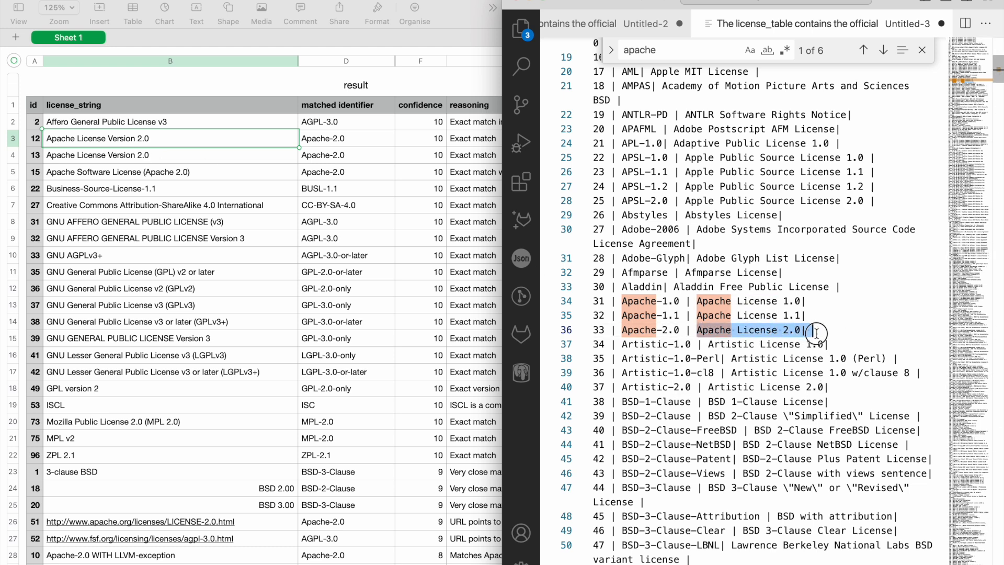
{"action": "left_click", "coordinate": [460, 151]}
{"action": "scroll", "coordinate": [460, 151], "scroll_direction": "right", "scroll_amount": 3}
{"action": "scroll", "coordinate": [459, 151], "scroll_direction": "left", "scroll_amount": 3}
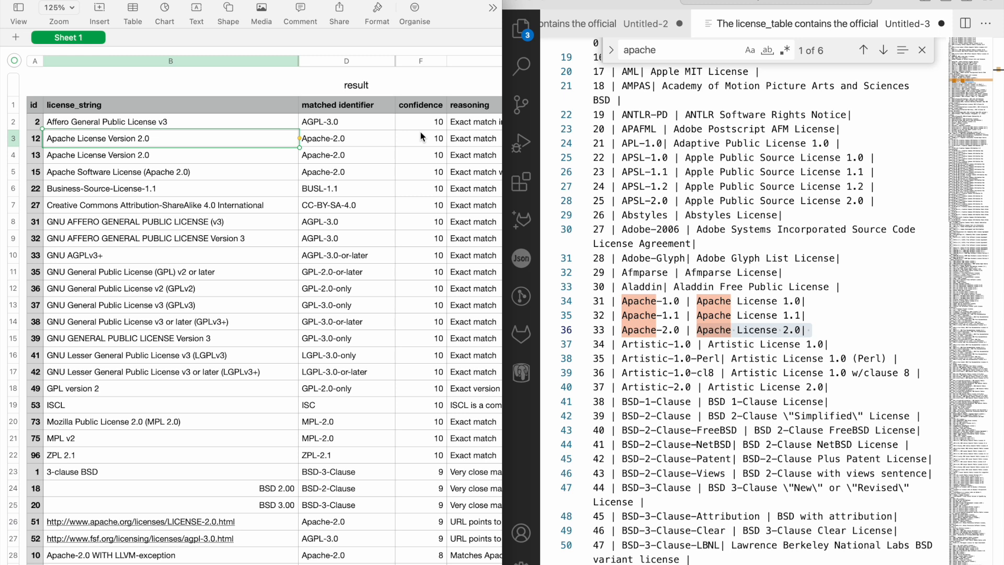
Examine the matches with confidence below 10, including the reasoning for the "Apache-2.0 WITH LLVM-exception" row.
{"action": "scroll", "coordinate": [398, 258], "scroll_direction": "down", "scroll_amount": 10}
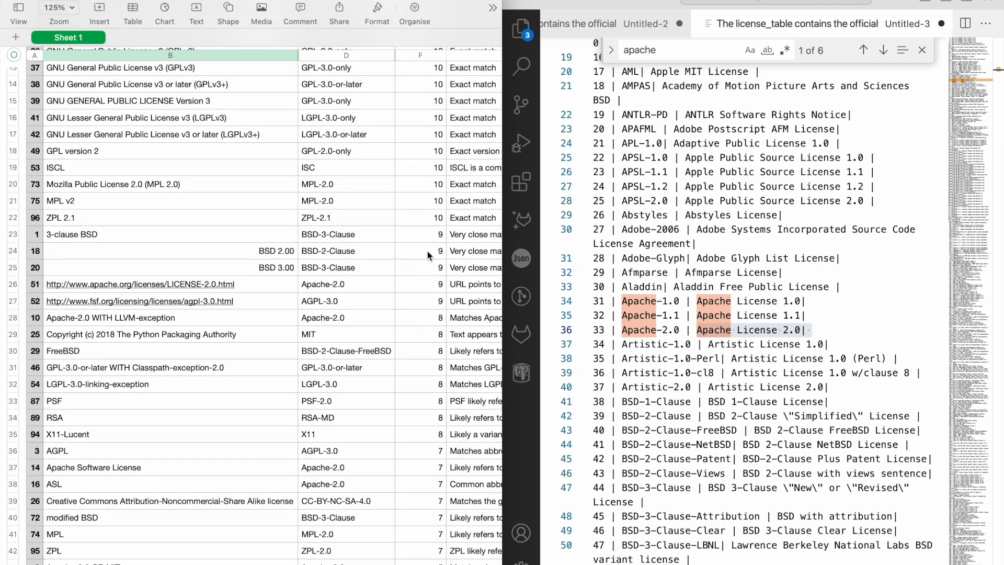
{"action": "scroll", "coordinate": [454, 267], "scroll_direction": "down", "scroll_amount": 5}
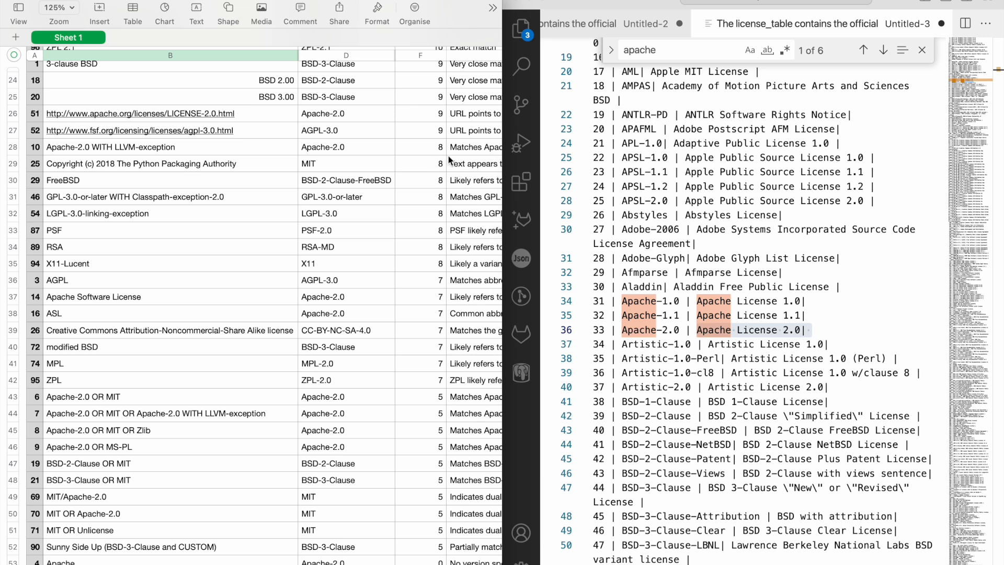
{"action": "scroll", "coordinate": [447, 156], "scroll_direction": "up", "scroll_amount": 2}
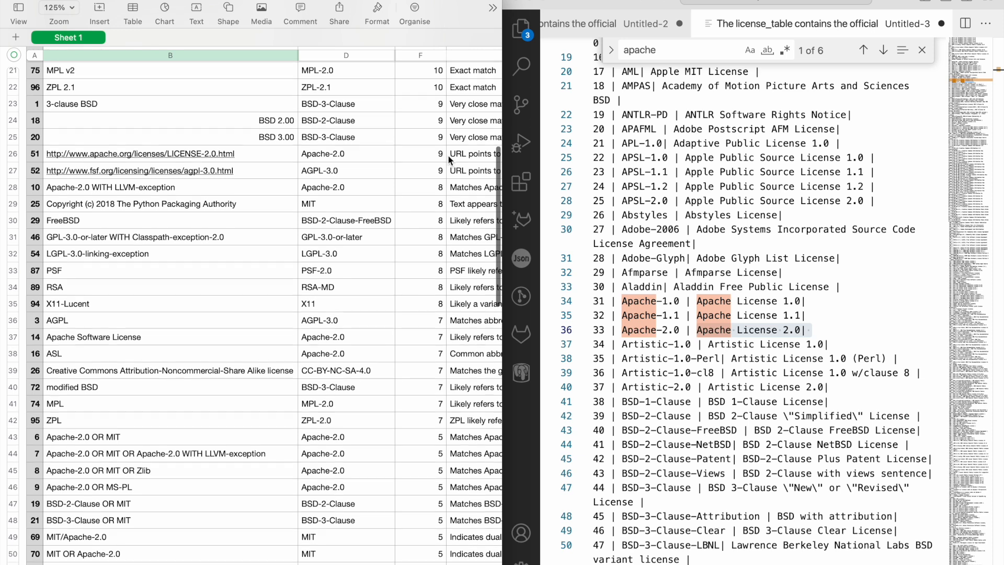
{"action": "left_click", "coordinate": [124, 192]}
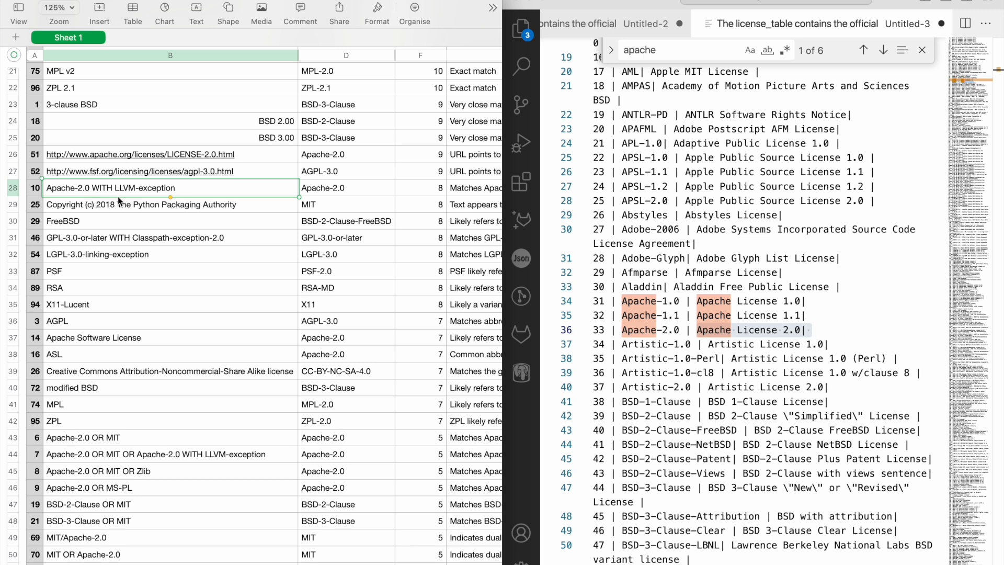
{"action": "scroll", "coordinate": [118, 197], "scroll_direction": "right", "scroll_amount": 2}
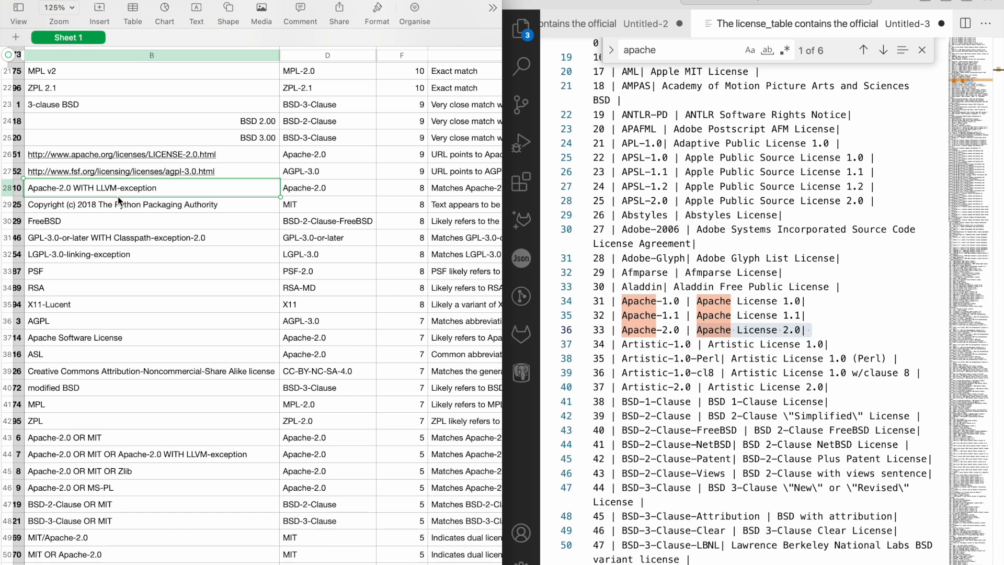
{"action": "scroll", "coordinate": [117, 197], "scroll_direction": "left", "scroll_amount": 2}
{"action": "scroll", "coordinate": [118, 196], "scroll_direction": "down", "scroll_amount": 1}
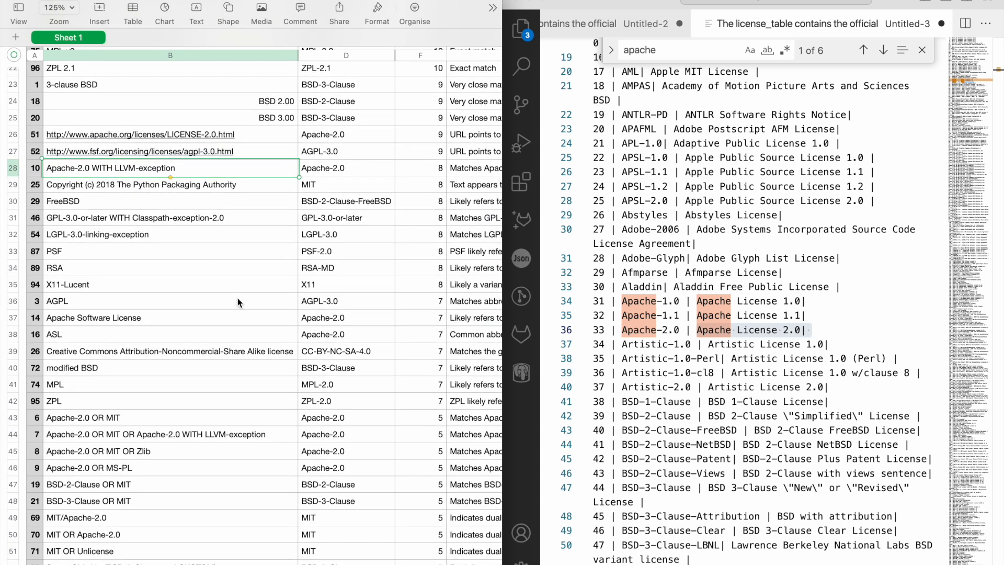
{"action": "left_click", "coordinate": [662, 215]}
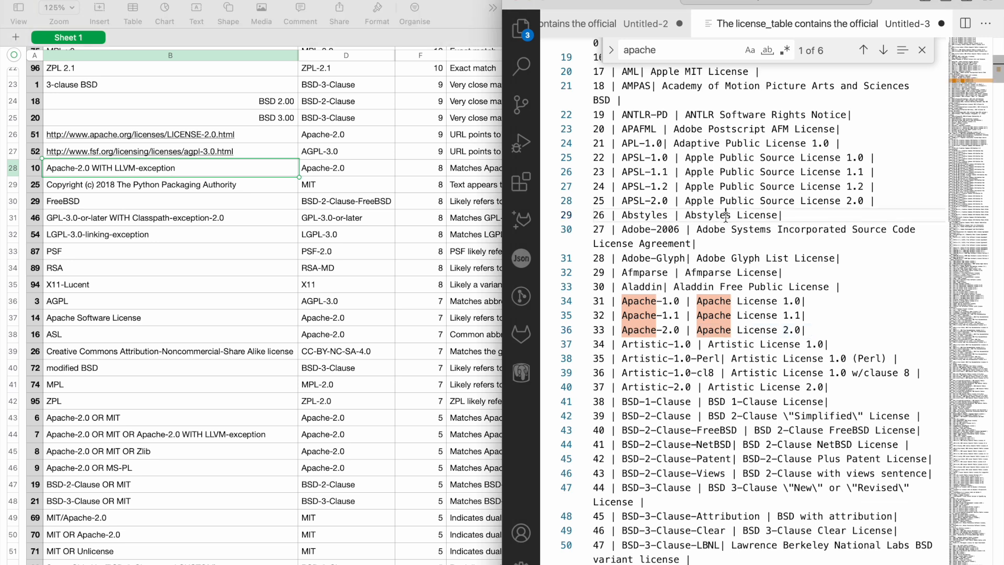
{"action": "left_click", "coordinate": [111, 205]}
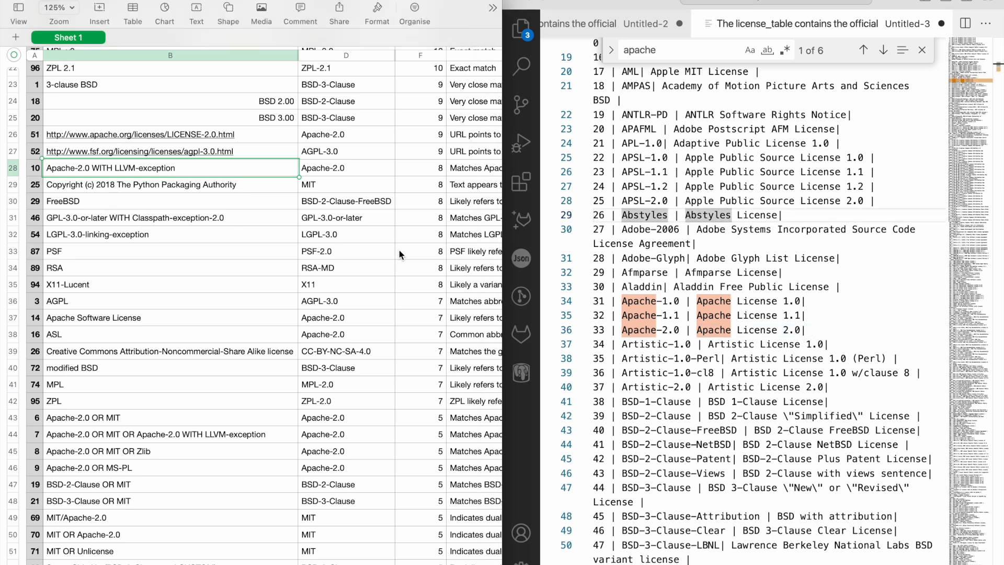
Search the license_table for freebsd and go through its entries to check the match given for the "FreeBSD" license string.
{"action": "left_click", "coordinate": [814, 242]}
{"action": "key", "text": "super+f"}
{"action": "type", "text": "free"}
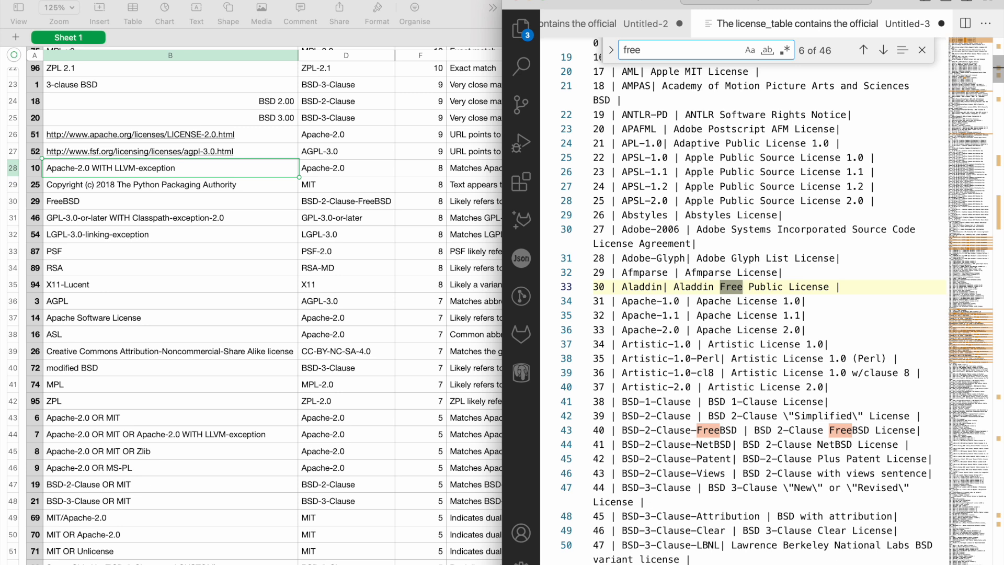
{"action": "type", "text": "bsd"}
{"action": "key", "text": "Return"}
{"action": "key", "text": "Return"}
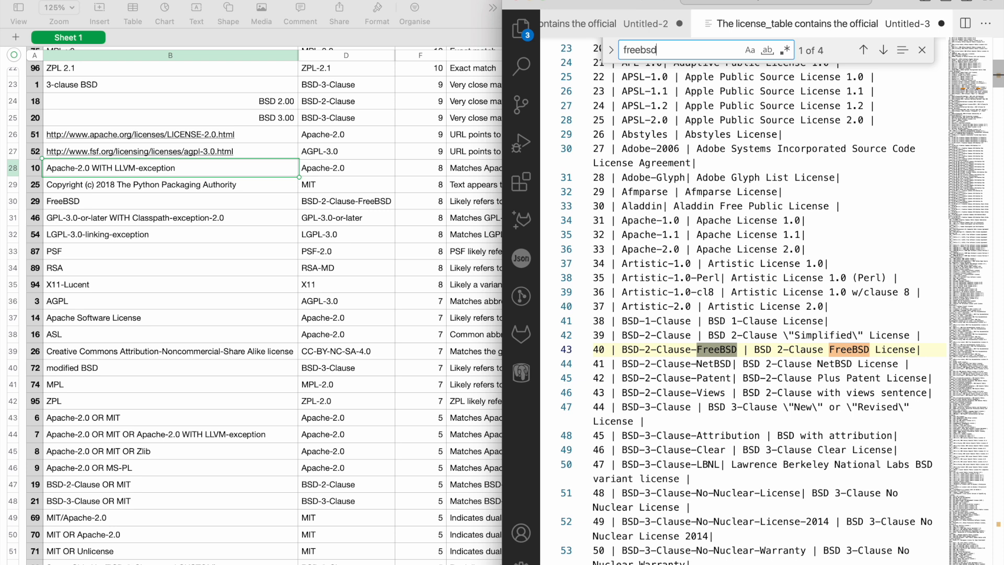
{"action": "key", "text": "Return"}
{"action": "key", "text": "Return"}
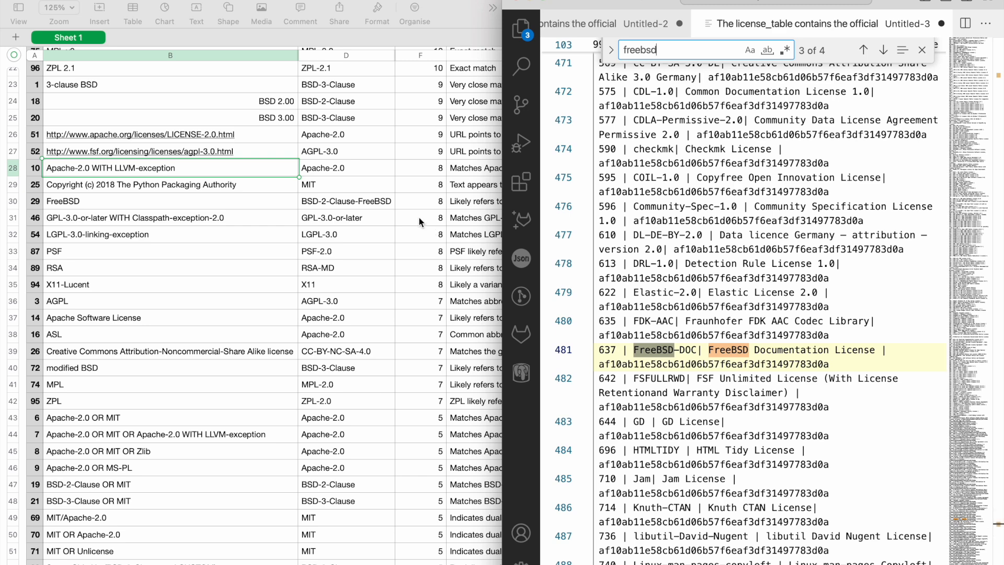
Enlarge the spreadsheet window and add a column headed "Decision" after the reasoning column.
{"action": "scroll", "coordinate": [419, 217], "scroll_direction": "up", "scroll_amount": 1}
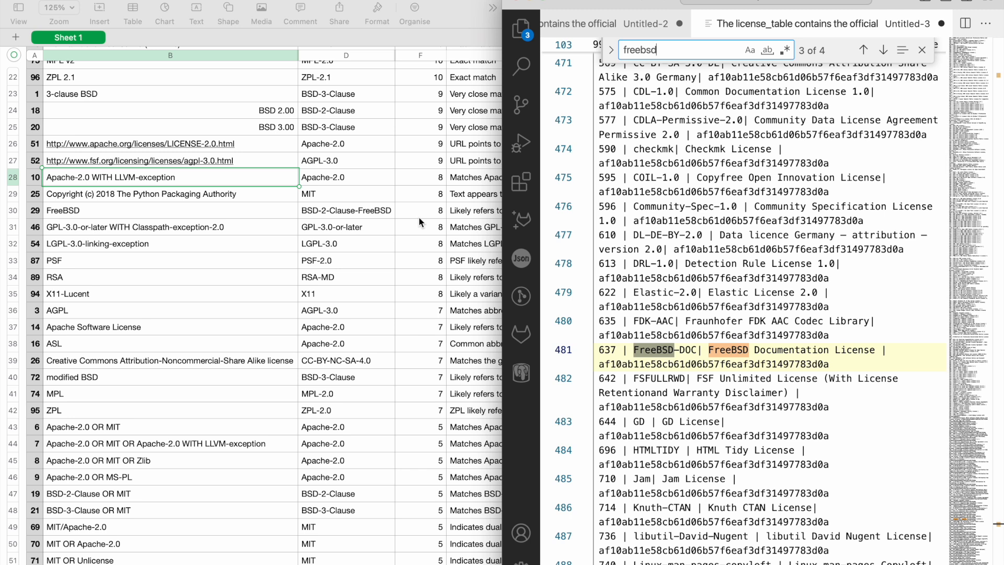
{"action": "scroll", "coordinate": [419, 217], "scroll_direction": "up", "scroll_amount": 10}
{"action": "double_click", "coordinate": [463, 3]}
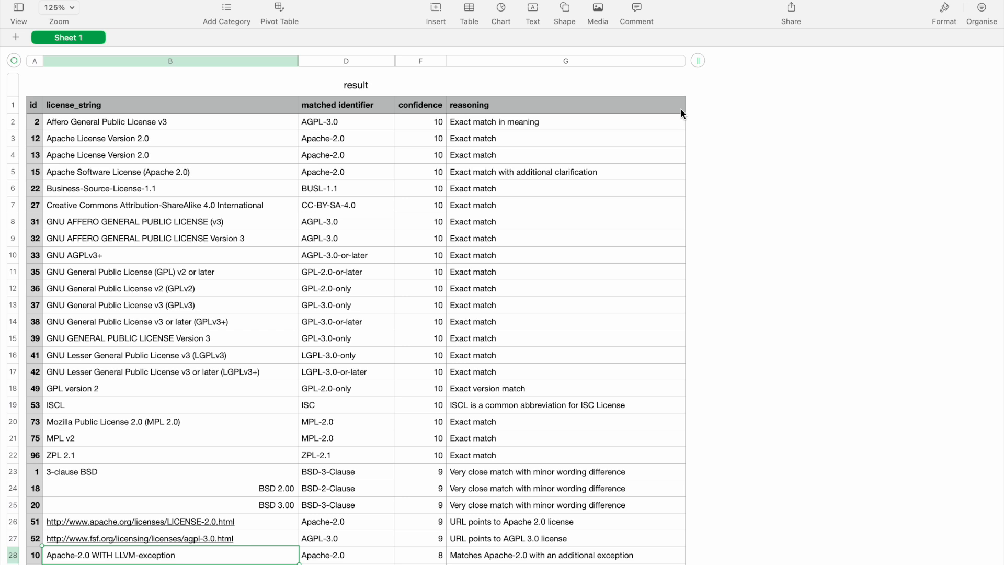
{"action": "left_click", "coordinate": [602, 62]}
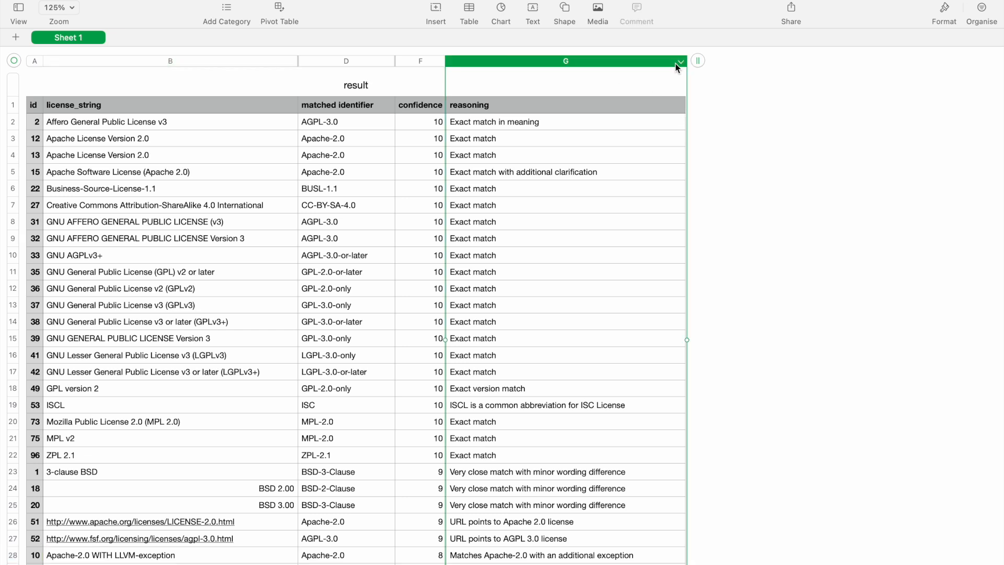
{"action": "left_click", "coordinate": [679, 63]}
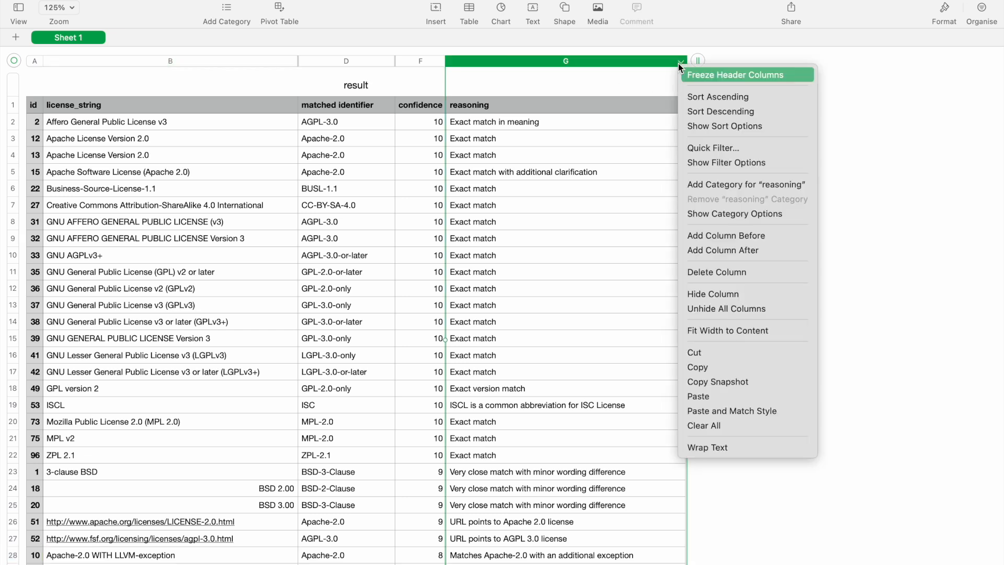
{"action": "left_click", "coordinate": [754, 251]}
{"action": "left_click", "coordinate": [732, 113]}
{"action": "type", "text": "Decision"}
{"action": "key", "text": "Return"}
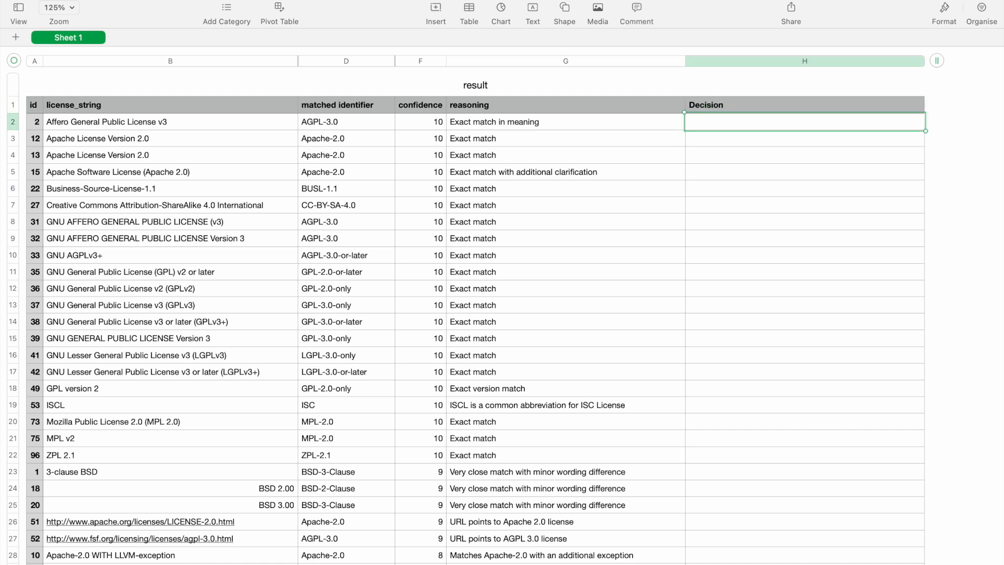
Enter "Add" as the decision for the first five license rows, from Affero General Public License v3 to Business-Source-License-1.1.
{"action": "type", "text": "Add"}
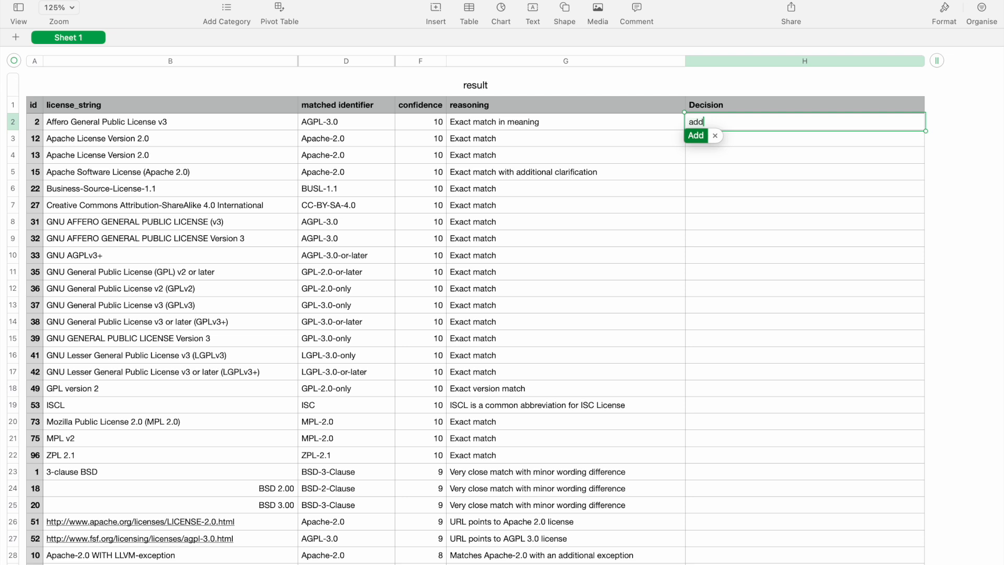
{"action": "key", "text": "Return"}
{"action": "type", "text": "Add"}
{"action": "key", "text": "Return"}
{"action": "type", "text": "Add"}
{"action": "key", "text": "Down"}
{"action": "type", "text": "Add"}
{"action": "key", "text": "Down"}
{"action": "type", "text": "Add"}
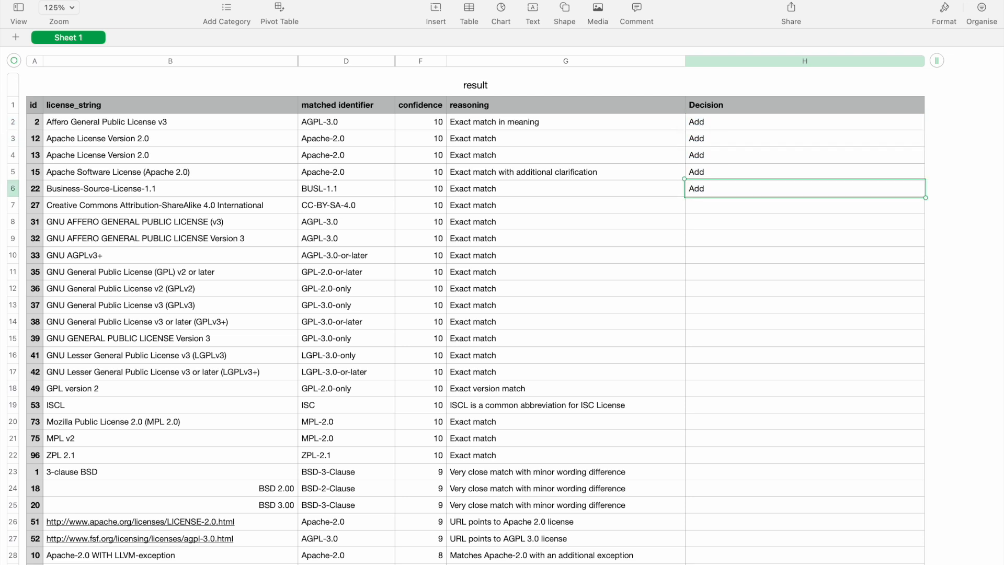
Copy the "Add" decision down to all remaining rows with confidence 10, ending at ZPL 2.1.
{"action": "key", "text": "shift+Down"}
{"action": "key", "text": "shift+Down"}
{"action": "key", "text": "shift+Down"}
{"action": "key", "text": "shift+Down"}
{"action": "key", "text": "shift+Down"}
{"action": "key", "text": "shift+Down"}
{"action": "key", "text": "shift+Down"}
{"action": "key", "text": "super+c"}
{"action": "key", "text": "shift+Down"}
{"action": "key", "text": "shift+Down"}
{"action": "key", "text": "shift+Down"}
{"action": "key", "text": "shift+Down"}
{"action": "key", "text": "shift+Down"}
{"action": "key", "text": "shift+Down"}
{"action": "key", "text": "shift+Down"}
{"action": "key", "text": "shift+Down"}
{"action": "key", "text": "shift+Down"}
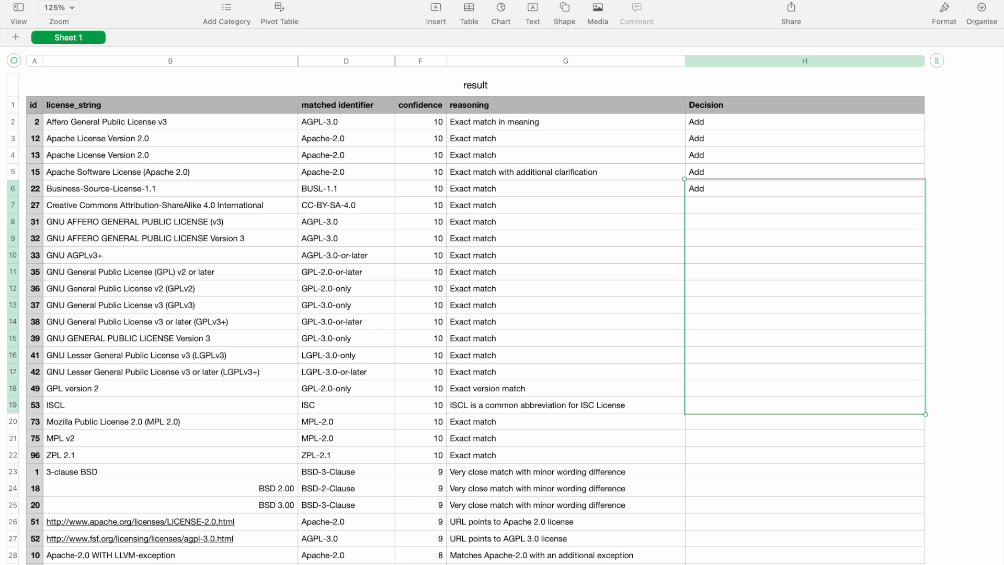
{"action": "key", "text": "super+v"}
{"action": "key", "text": "Left"}
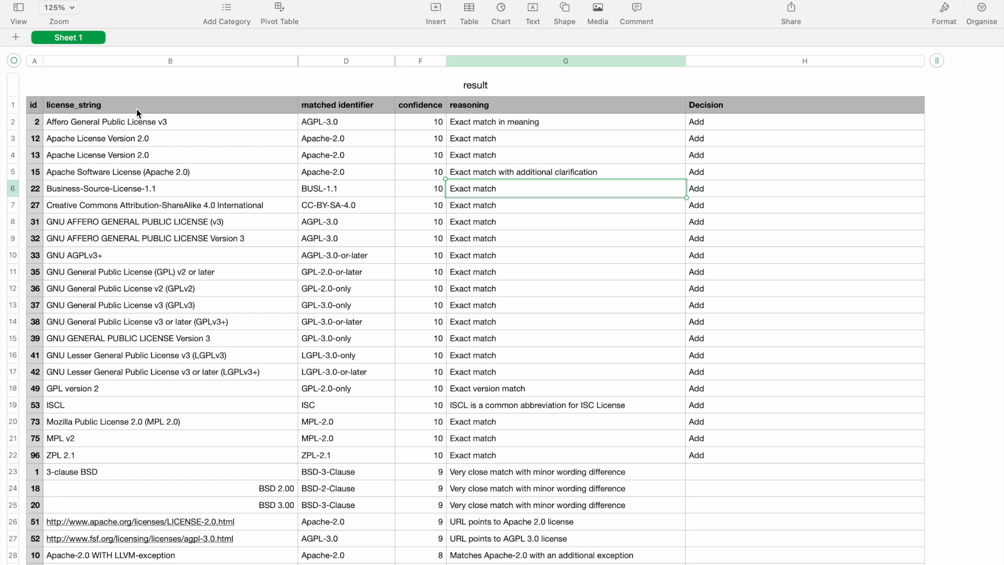
Examine the license string and matched identifier in the Affero General Public License v3 row.
{"action": "left_click", "coordinate": [107, 122]}
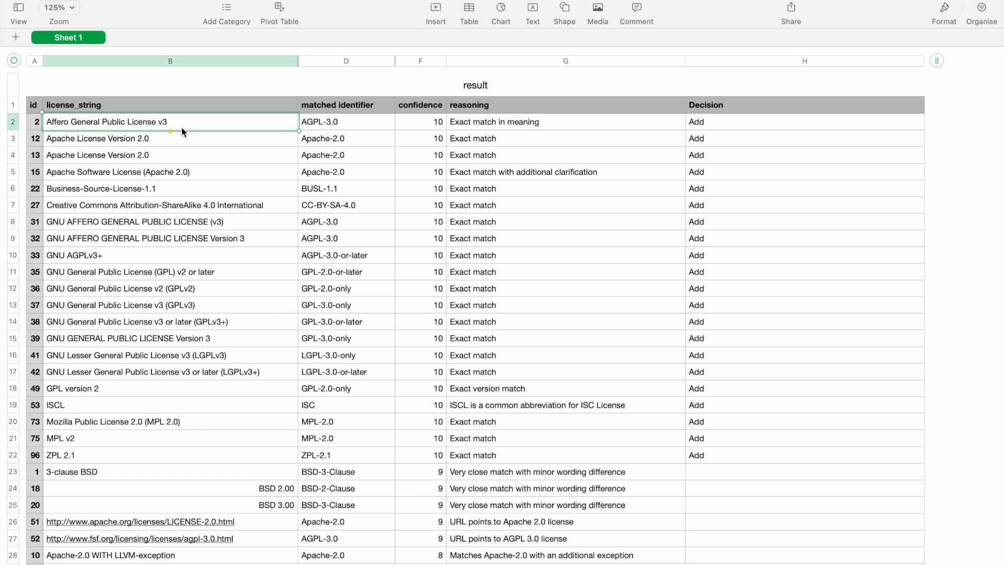
{"action": "left_click", "coordinate": [320, 124]}
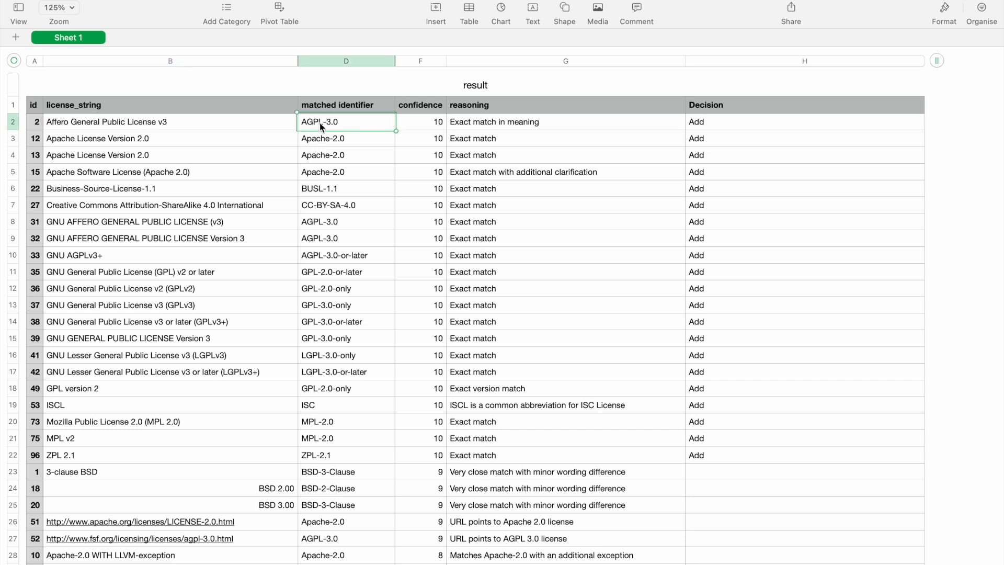